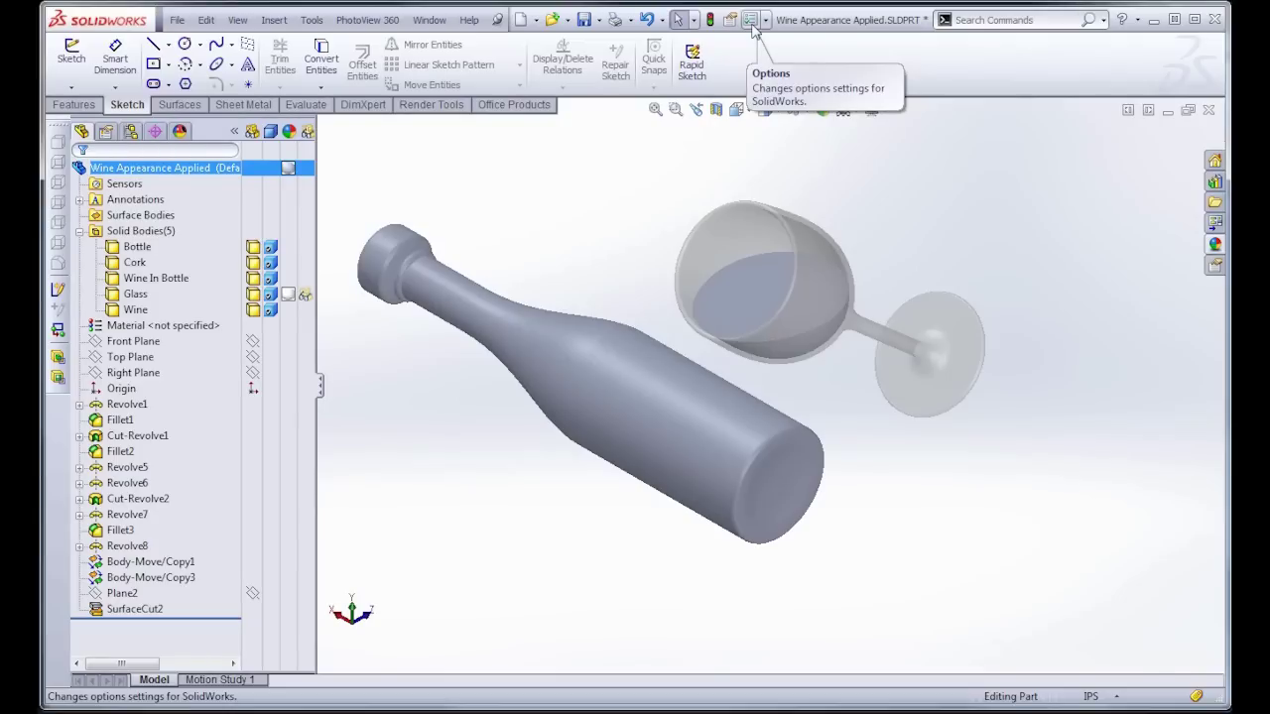
Step: In System Options > File Locations, start adding a folder for Custom - Appearances
{"action": "left_click", "coordinate": [752, 24]}
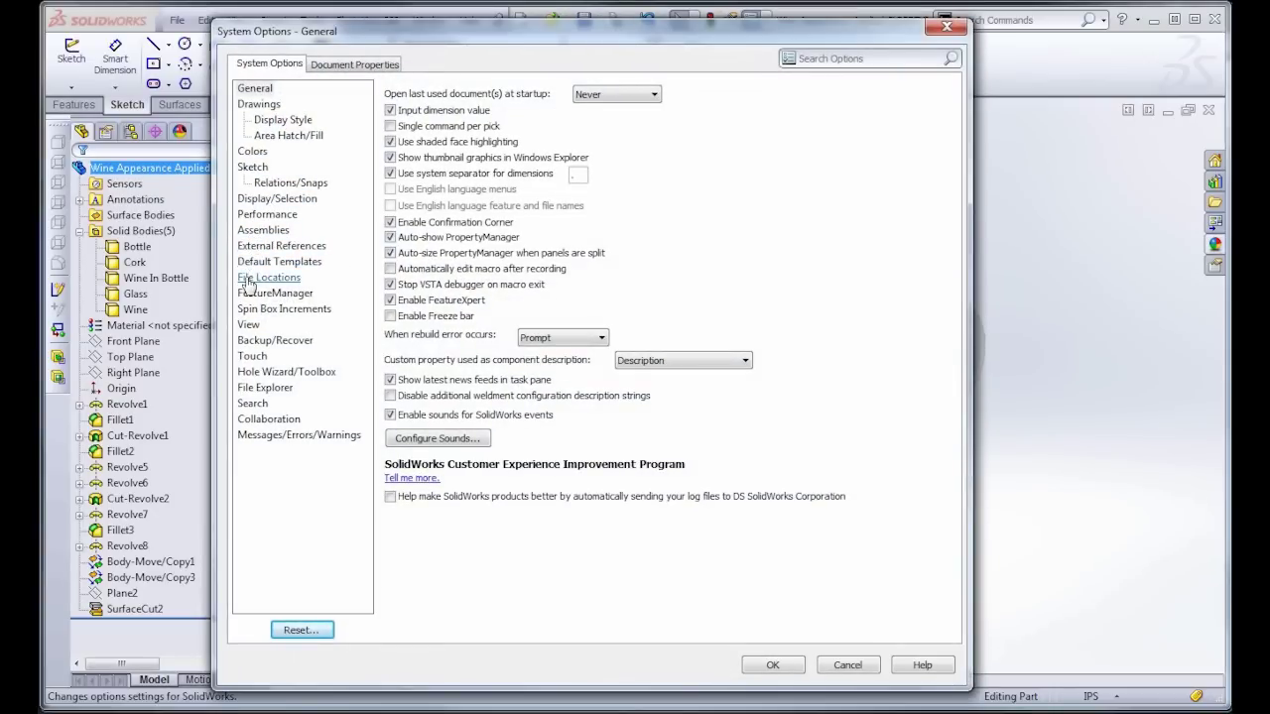
{"action": "left_click", "coordinate": [250, 283]}
{"action": "left_click", "coordinate": [460, 109]}
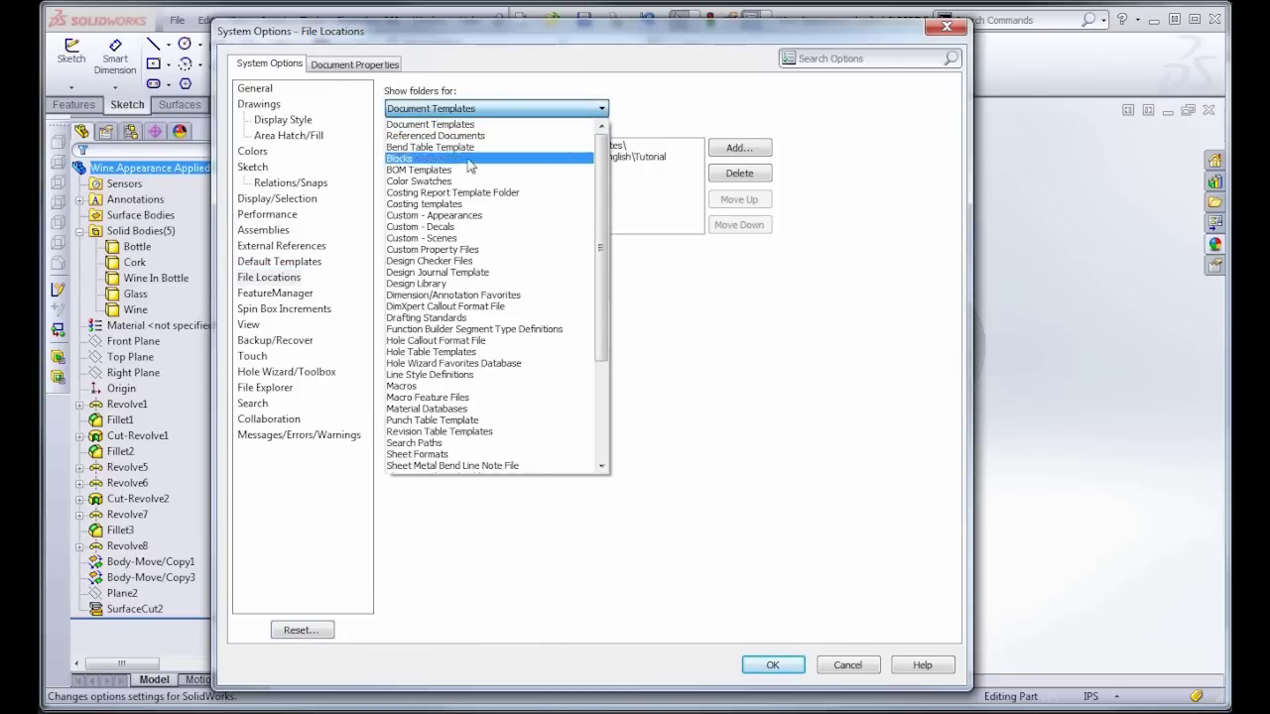
{"action": "left_click", "coordinate": [487, 216]}
{"action": "left_click", "coordinate": [734, 159]}
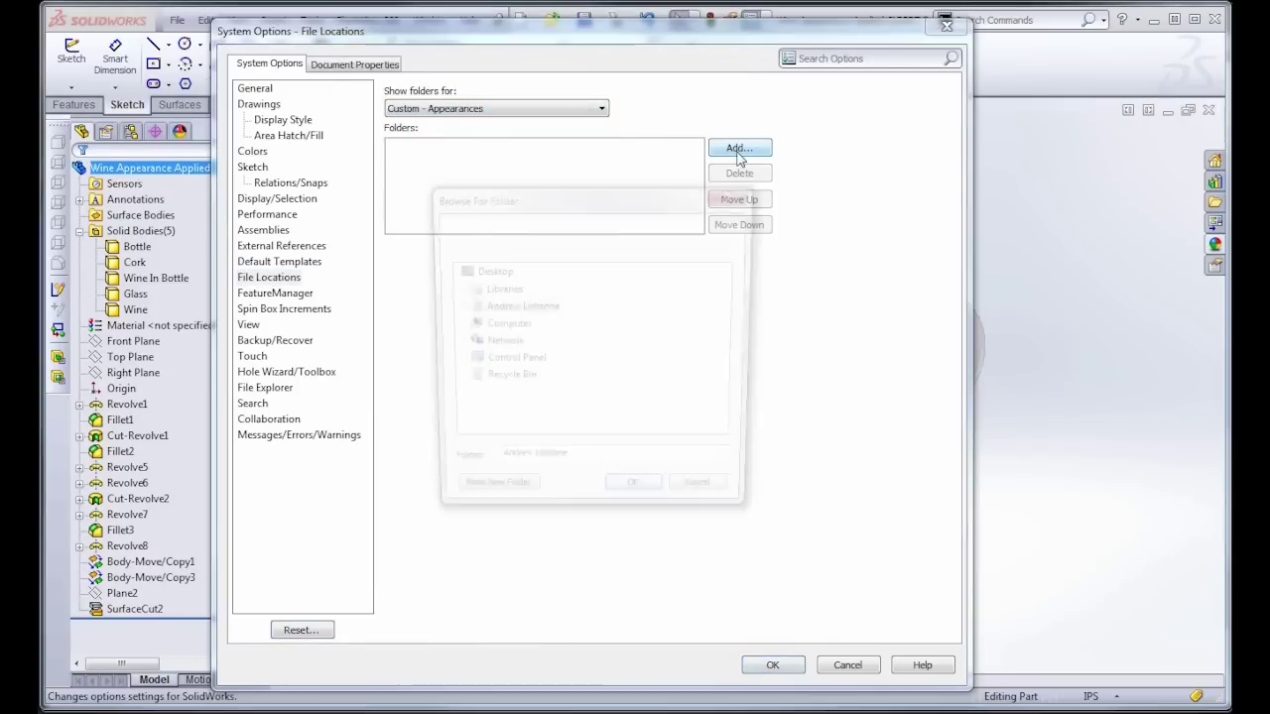
Step: Create a new folder named Custom Appearances inside My Documents
{"action": "left_click", "coordinate": [454, 306]}
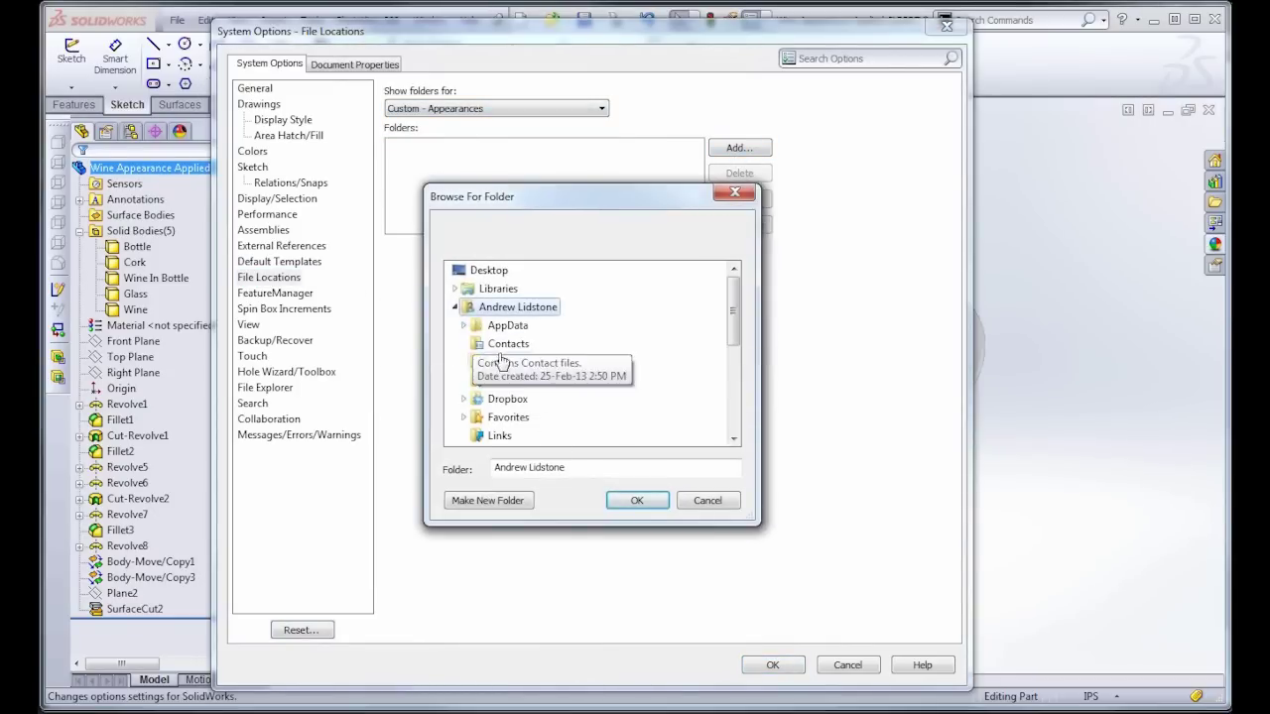
{"action": "scroll", "coordinate": [472, 390], "scroll_direction": "down", "scroll_amount": 1}
{"action": "left_click", "coordinate": [463, 398]}
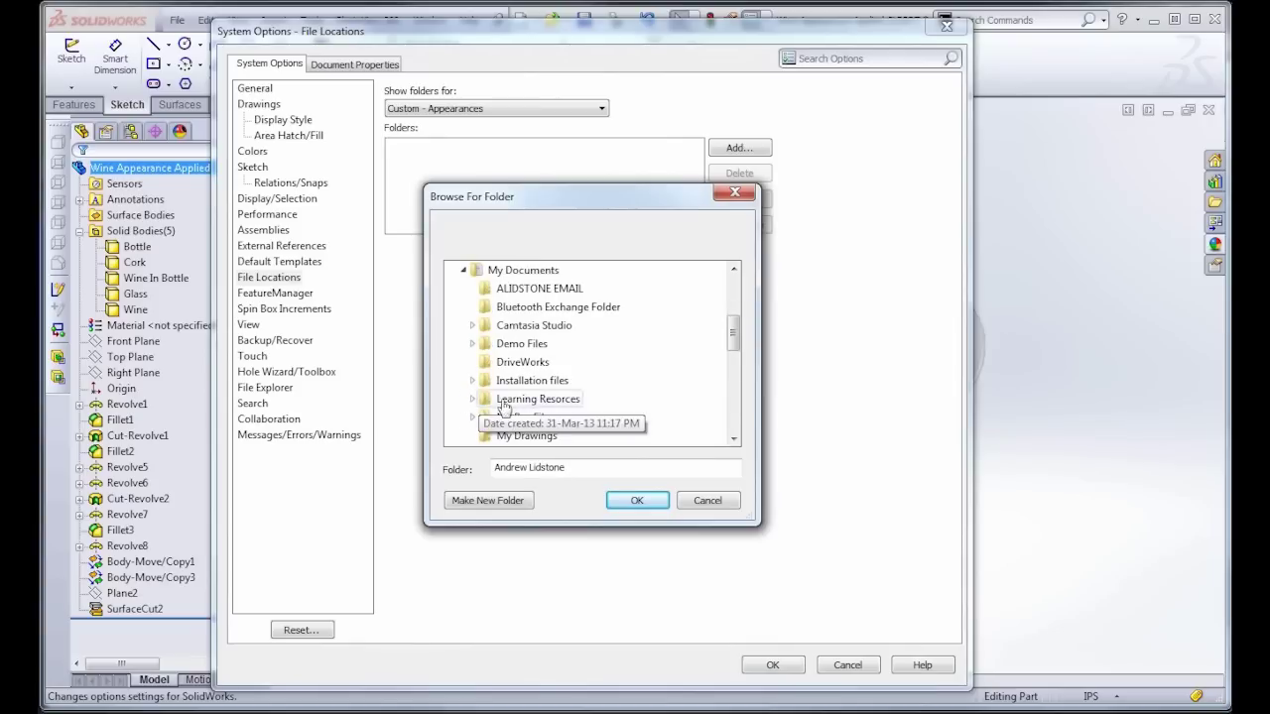
{"action": "right_click", "coordinate": [493, 276]}
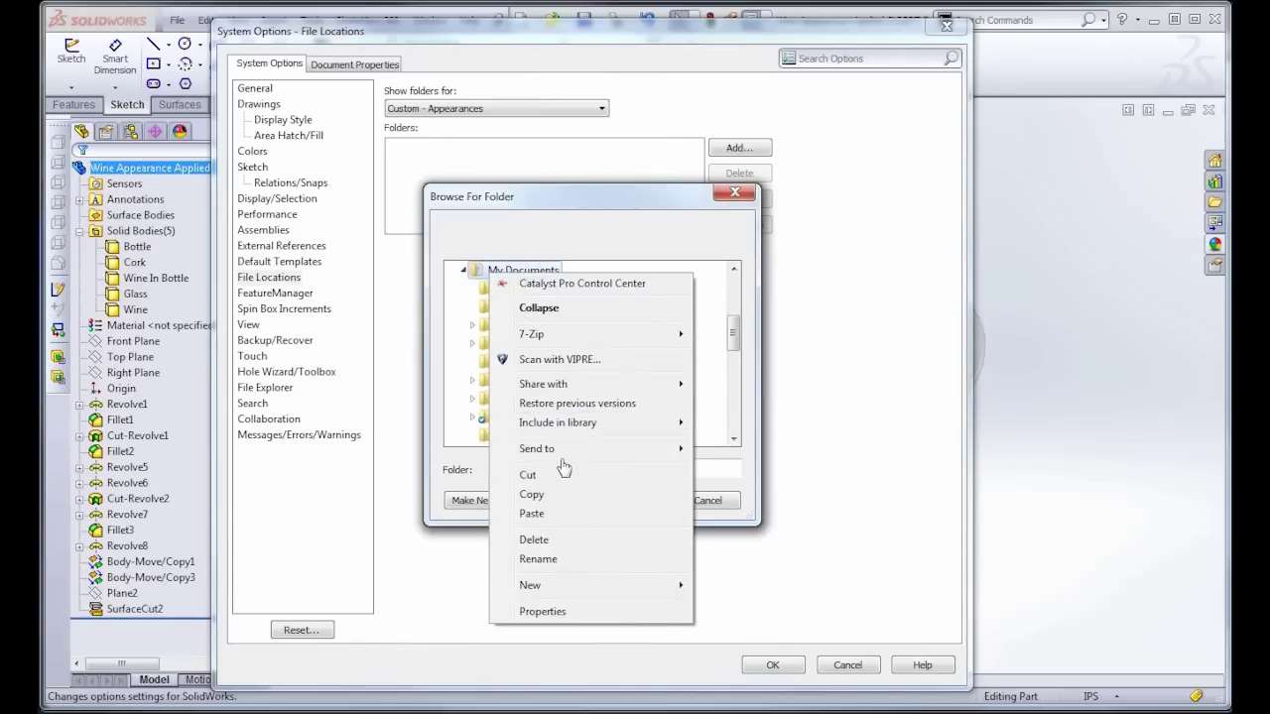
{"action": "mouse_move", "coordinate": [561, 586]}
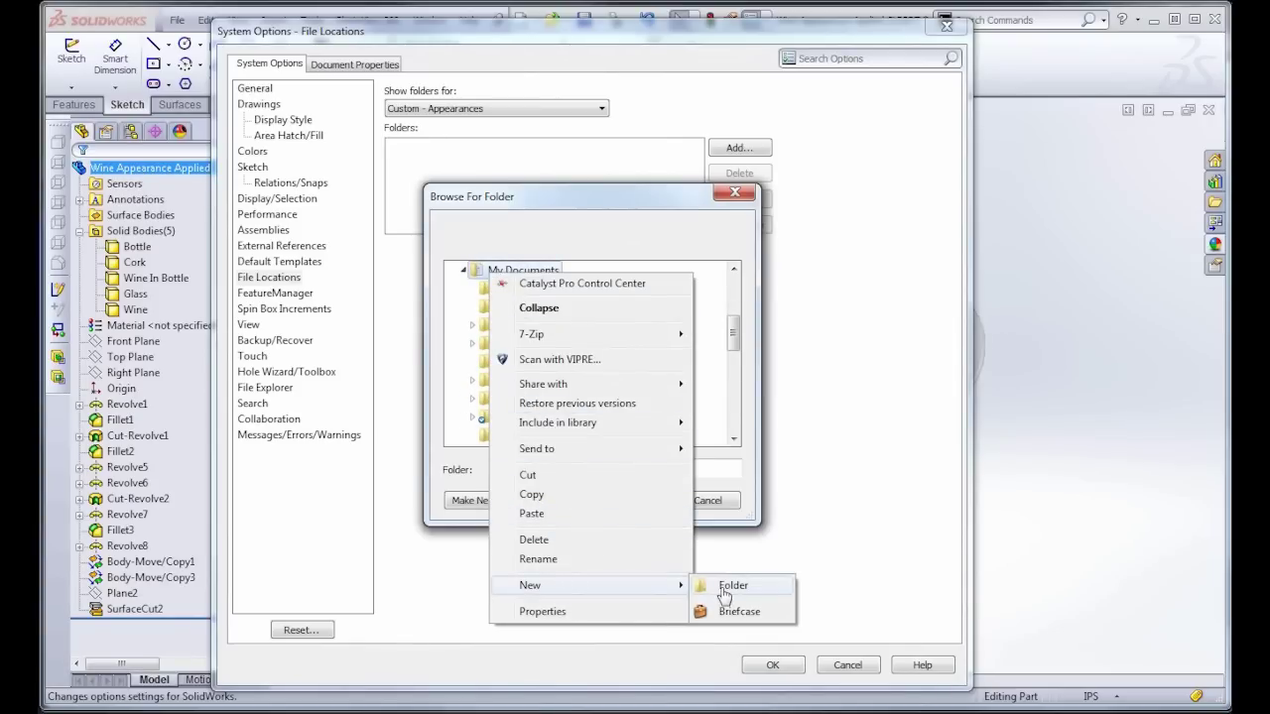
{"action": "left_click", "coordinate": [739, 586]}
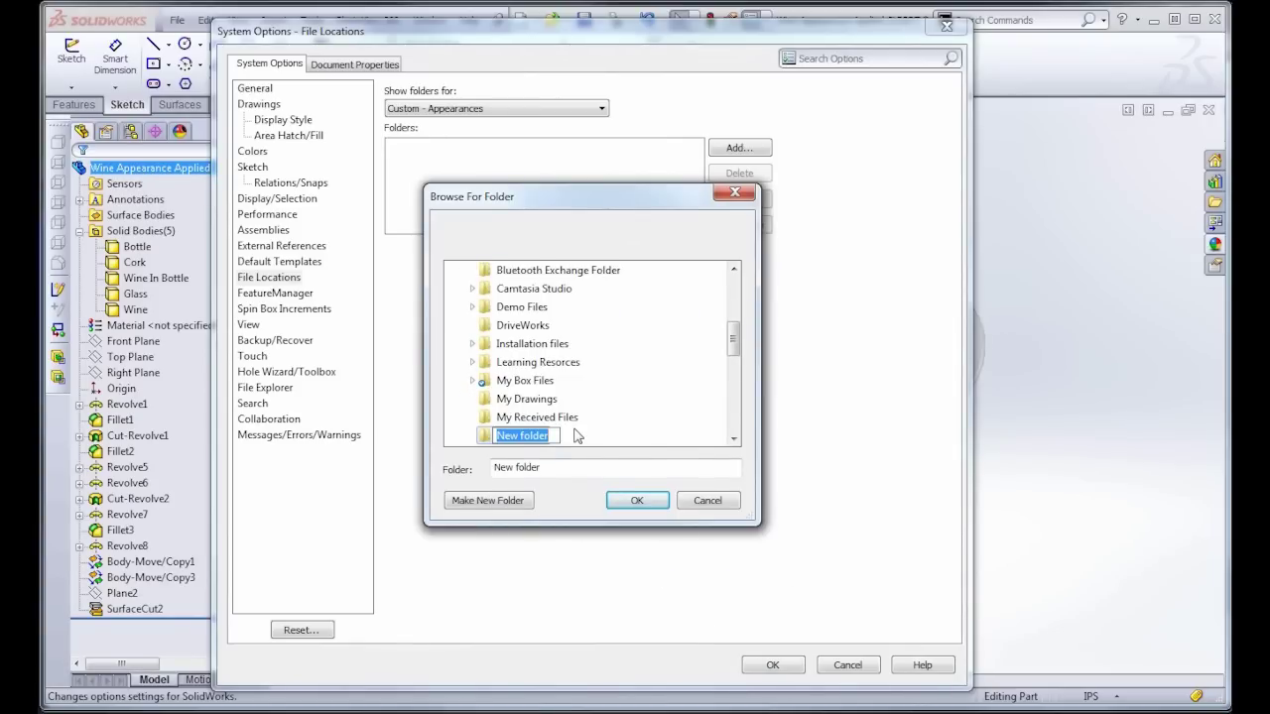
{"action": "type", "text": "Custom Appearancesa"}
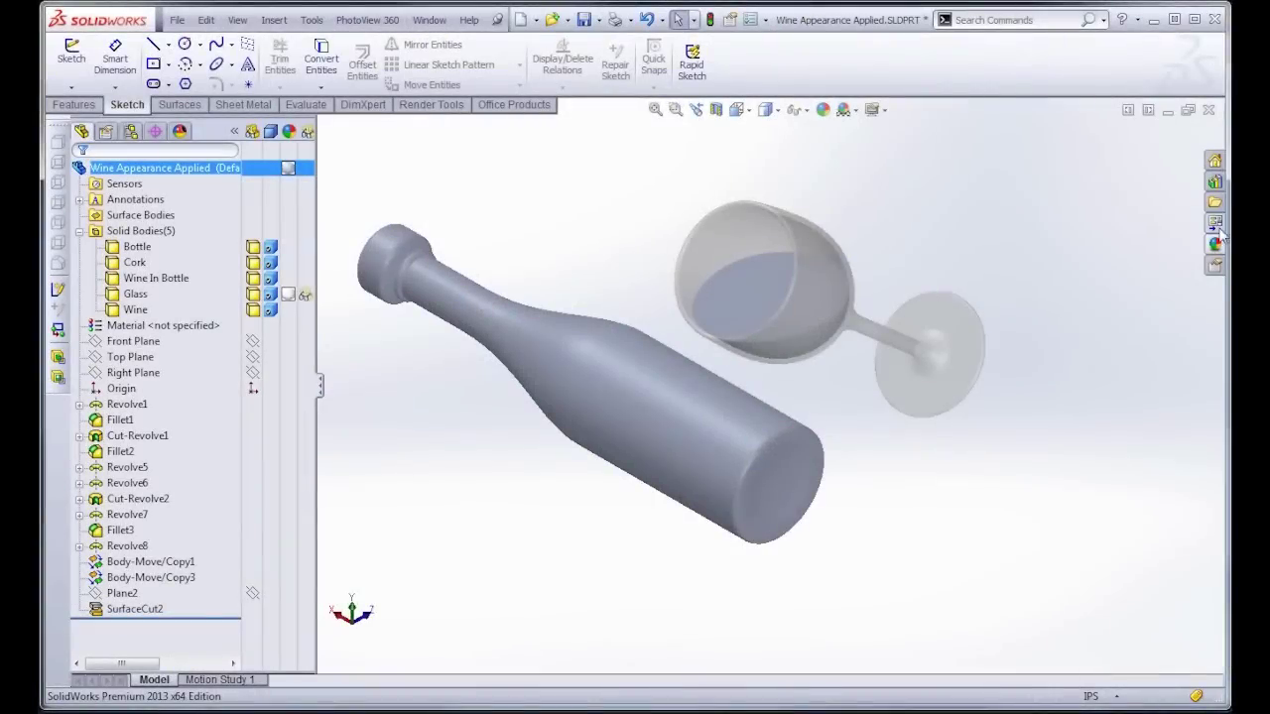
Step: Check that Custom Appearances appears in the Appearances, Scenes and Decals library, then collapse it
{"action": "left_click", "coordinate": [1215, 248]}
{"action": "scroll", "coordinate": [1095, 264], "scroll_direction": "down", "scroll_amount": 3}
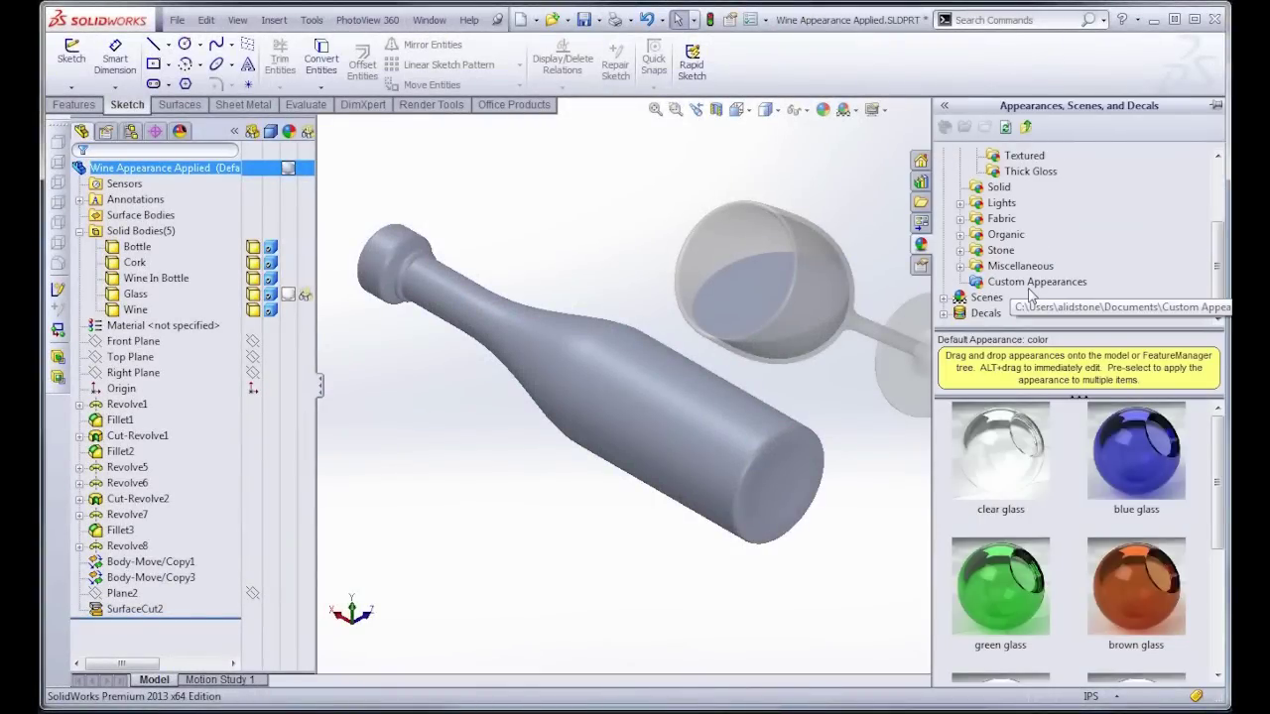
{"action": "left_click", "coordinate": [810, 392]}
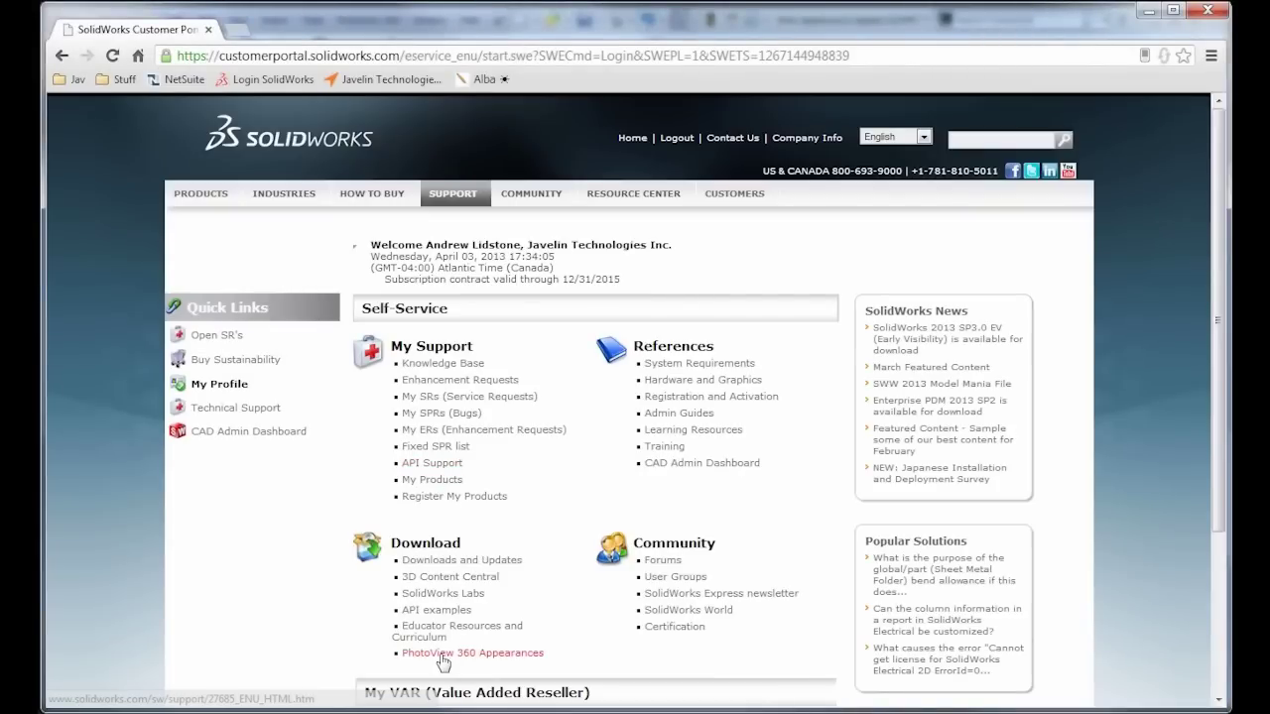
Step: Go from PhotoView 360 Appearances to Luxology's SolidWorks Asset Sharing page and scroll down
{"action": "left_click", "coordinate": [440, 657]}
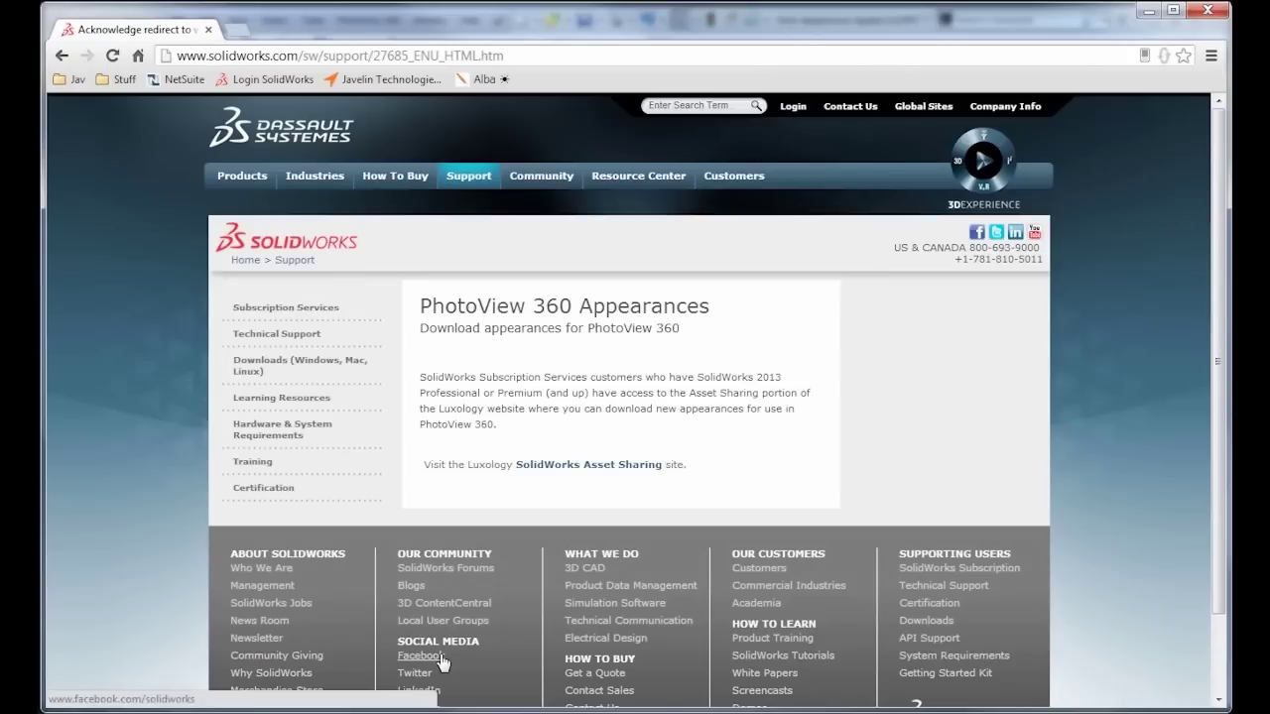
{"action": "left_click", "coordinate": [531, 466]}
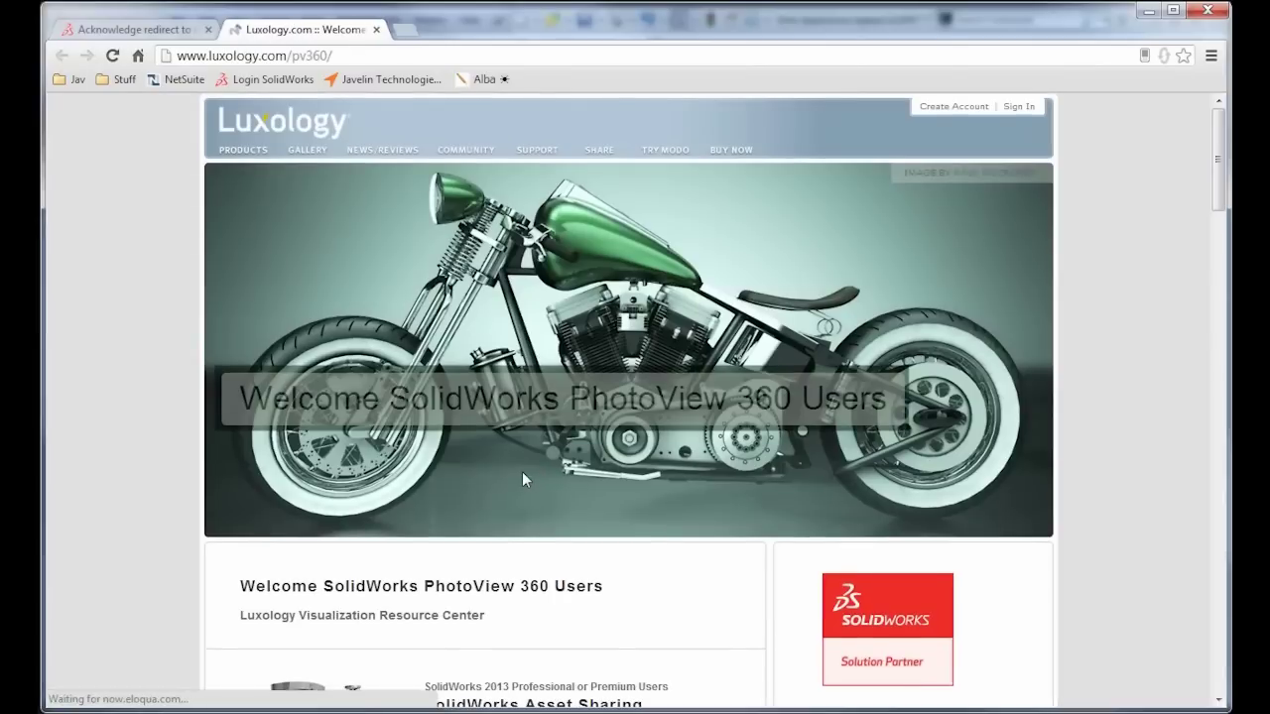
{"action": "scroll", "coordinate": [523, 475], "scroll_direction": "down", "scroll_amount": 3}
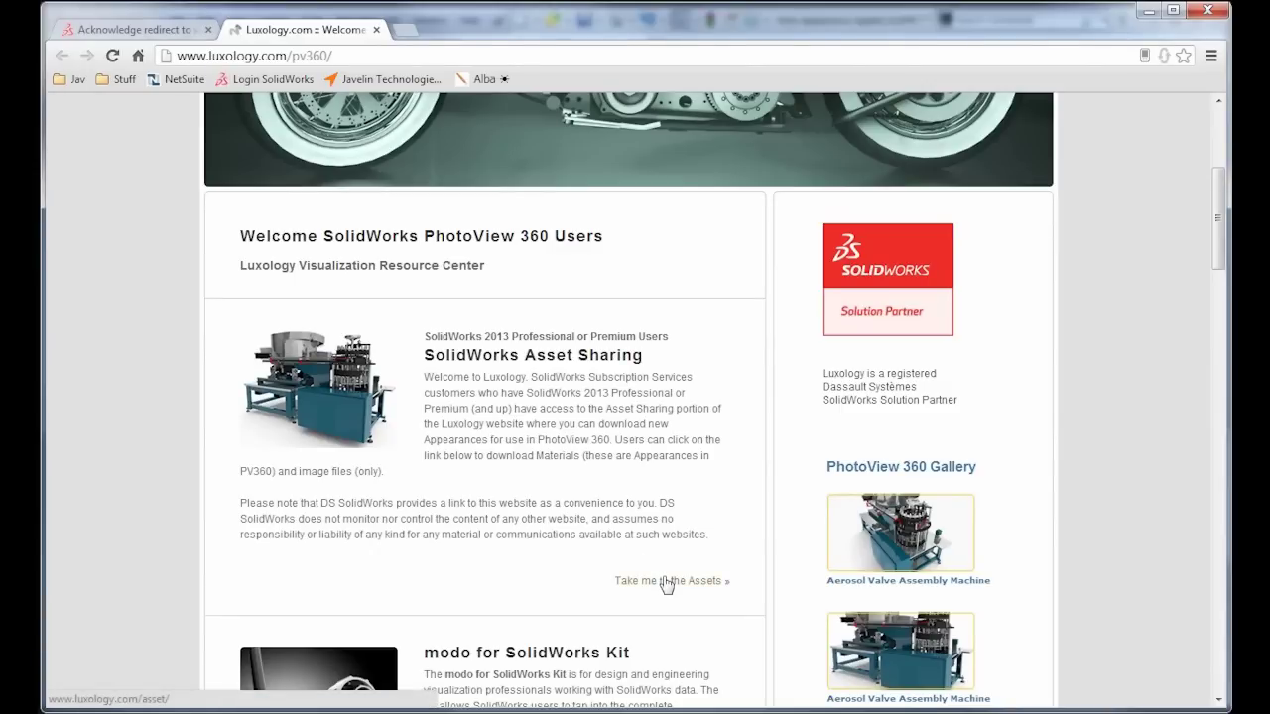
Step: Open the shared Materials list and expand the Fur and Glass categories
{"action": "left_click", "coordinate": [667, 588]}
{"action": "scroll", "coordinate": [170, 446], "scroll_direction": "down", "scroll_amount": 1}
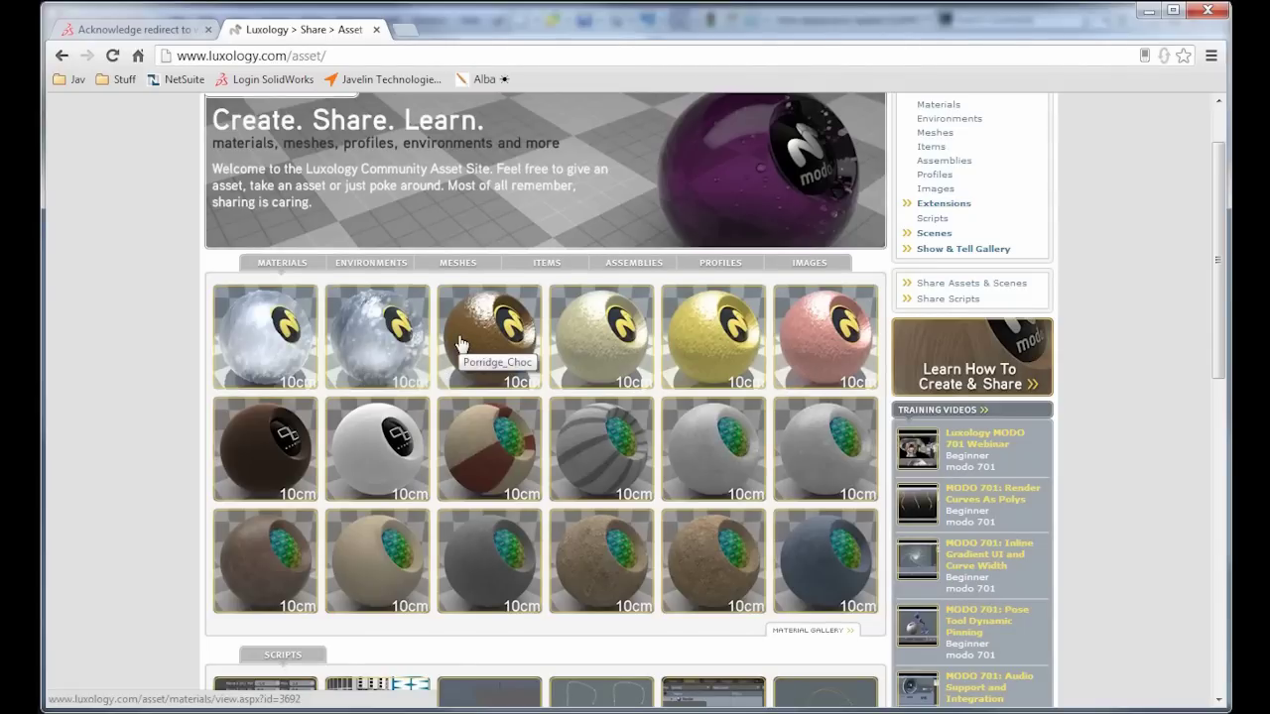
{"action": "scroll", "coordinate": [461, 343], "scroll_direction": "up", "scroll_amount": 2}
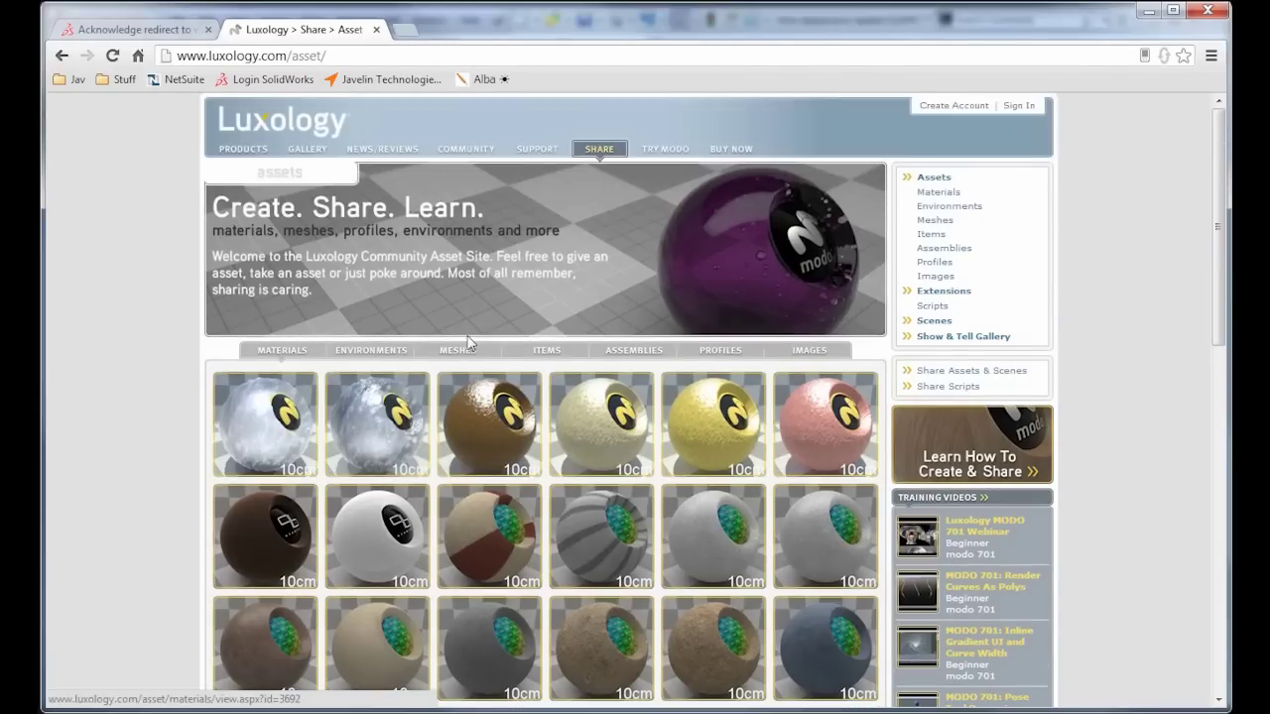
{"action": "left_click", "coordinate": [925, 194]}
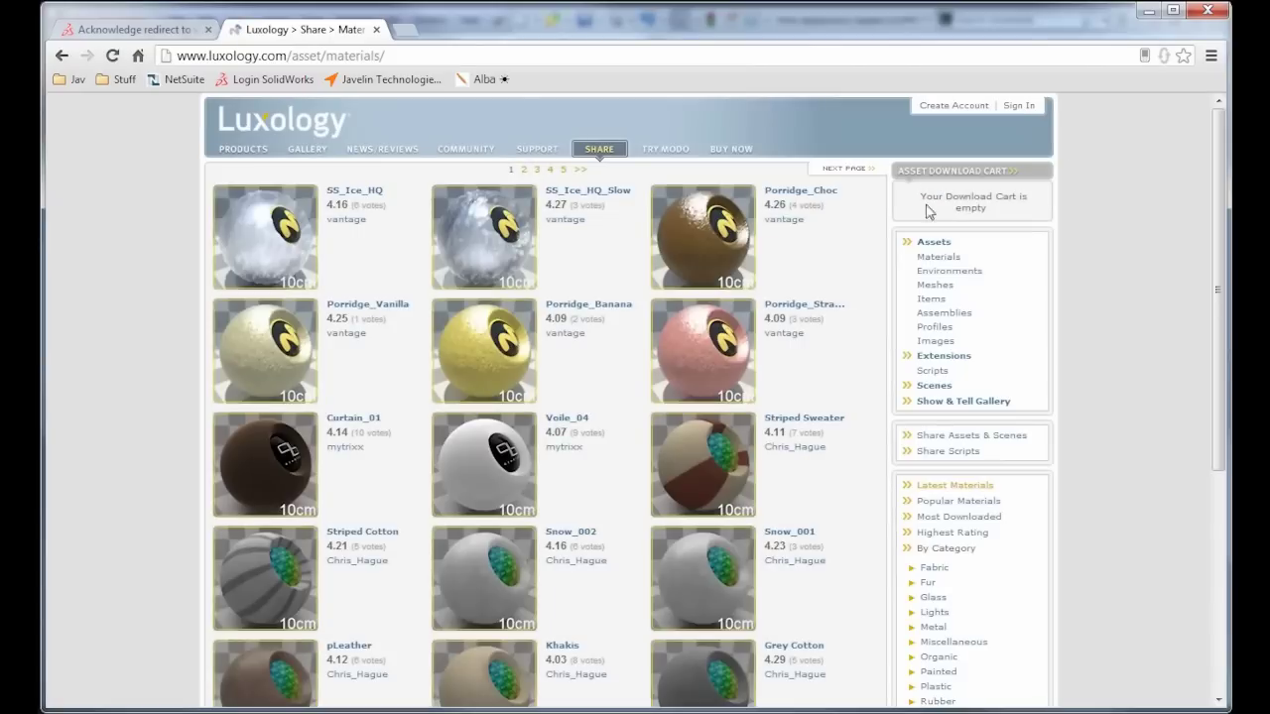
{"action": "scroll", "coordinate": [1098, 360], "scroll_direction": "down", "scroll_amount": 4}
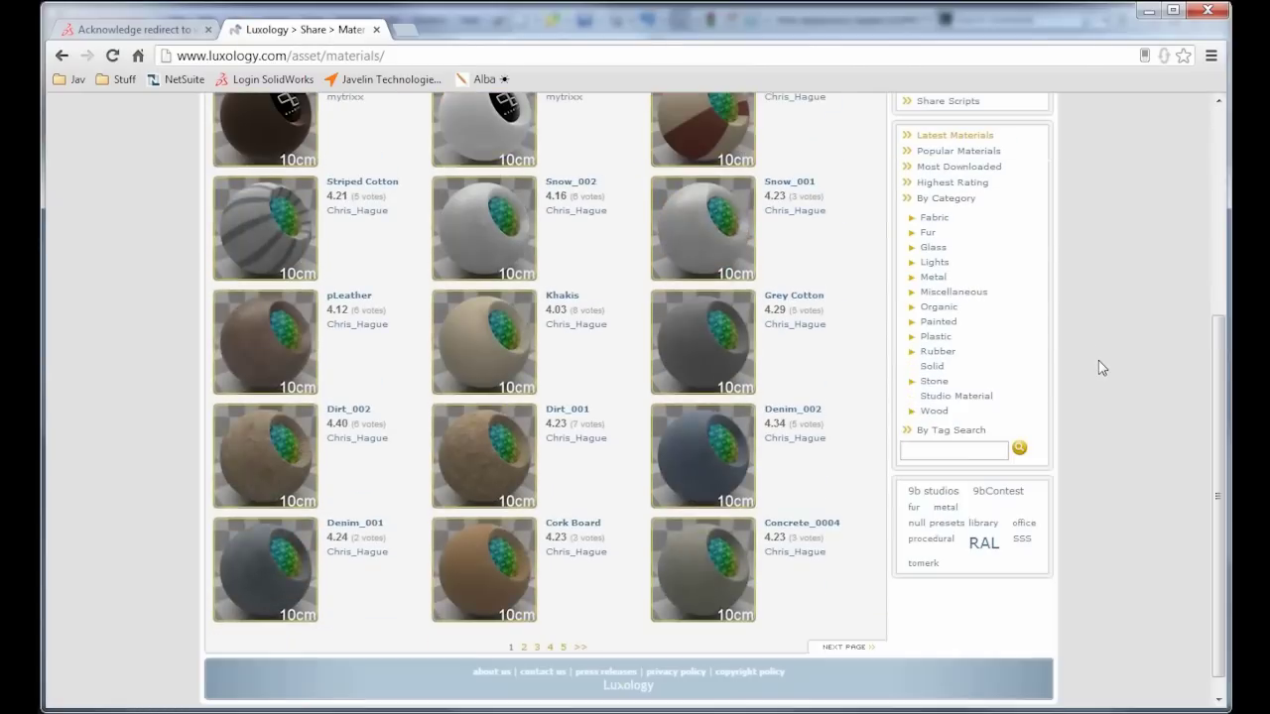
{"action": "left_click", "coordinate": [911, 235]}
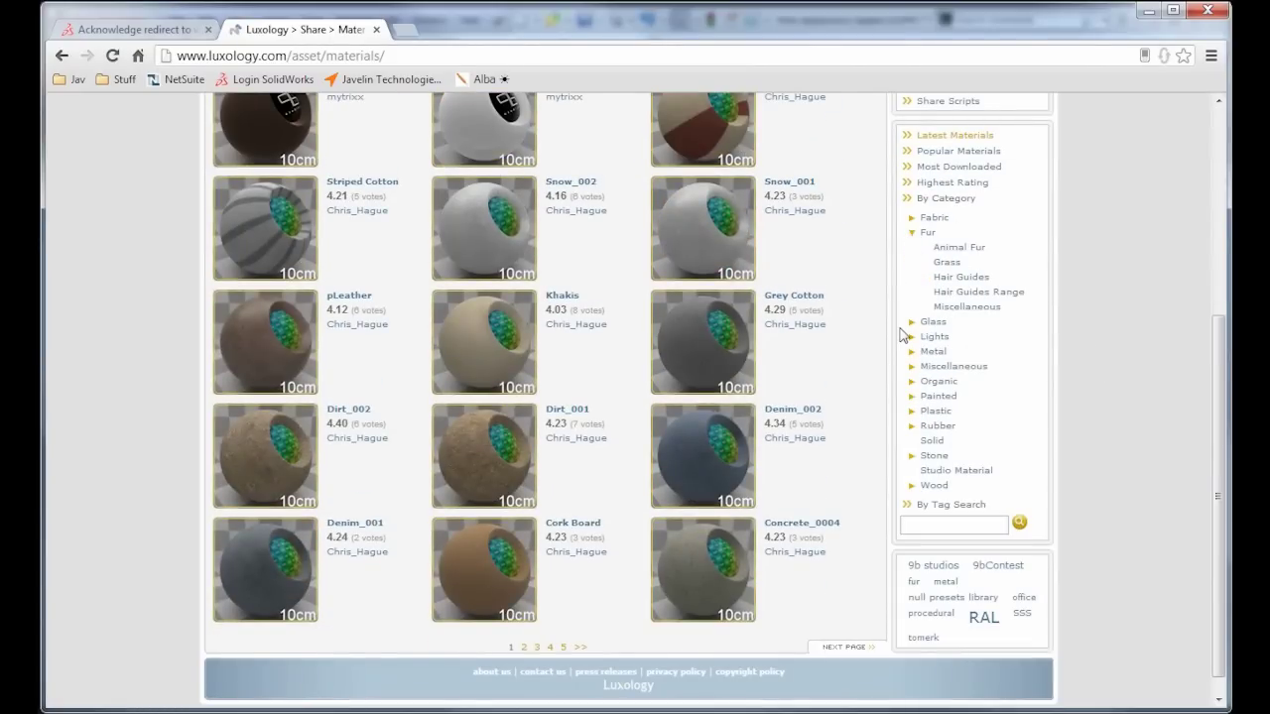
{"action": "left_click", "coordinate": [912, 322]}
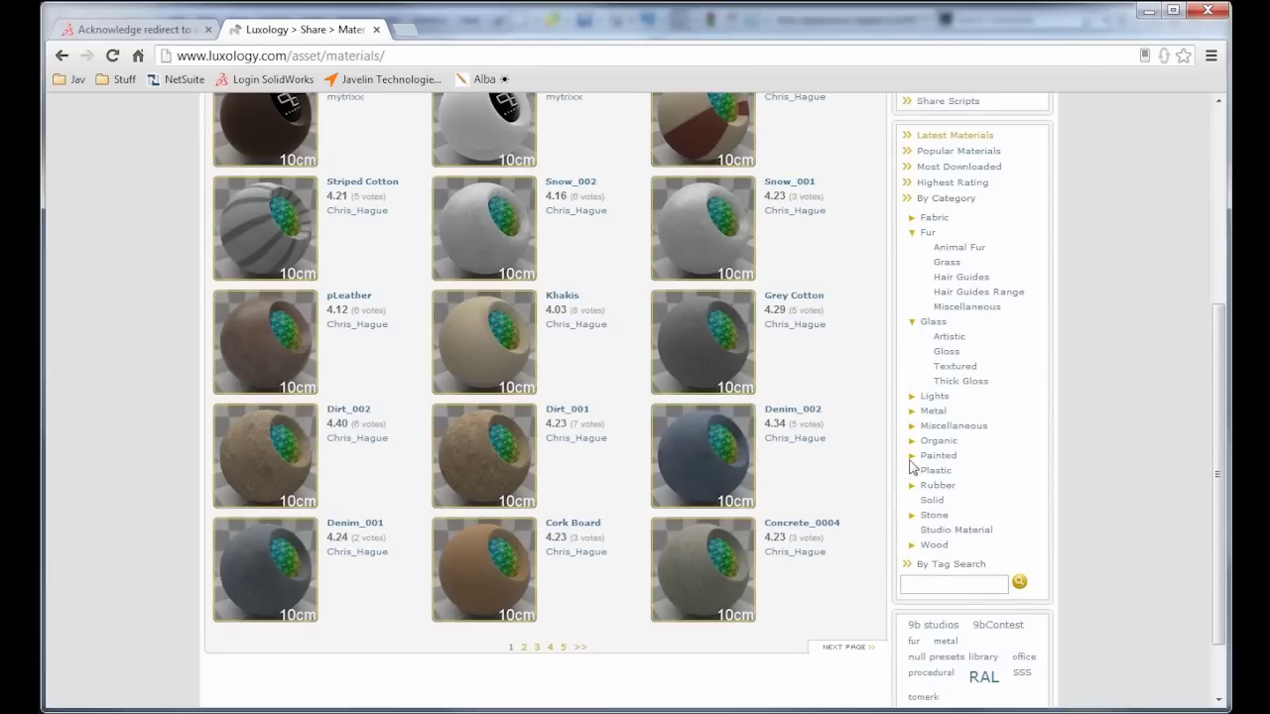
{"action": "scroll", "coordinate": [992, 377], "scroll_direction": "down", "scroll_amount": 1}
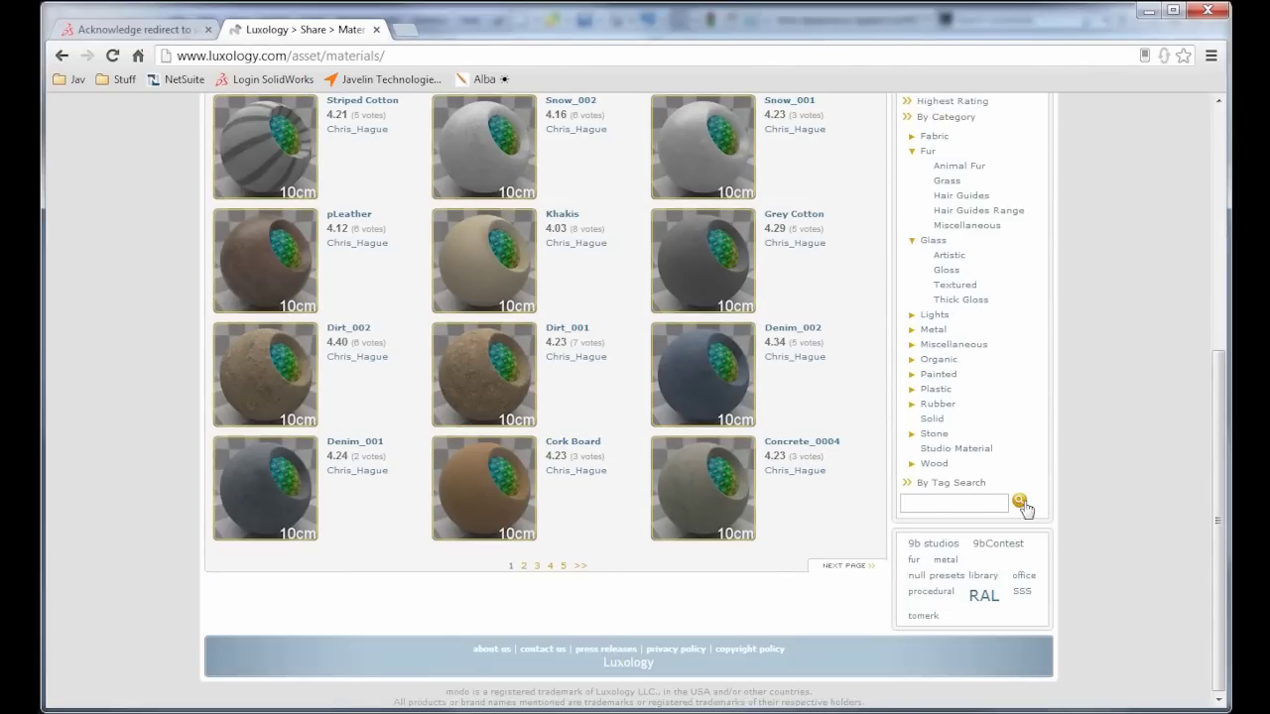
Step: Search materials by the tag 'wine'
{"action": "left_click", "coordinate": [924, 505]}
{"action": "type", "text": "wine"}
{"action": "key", "text": "Return"}
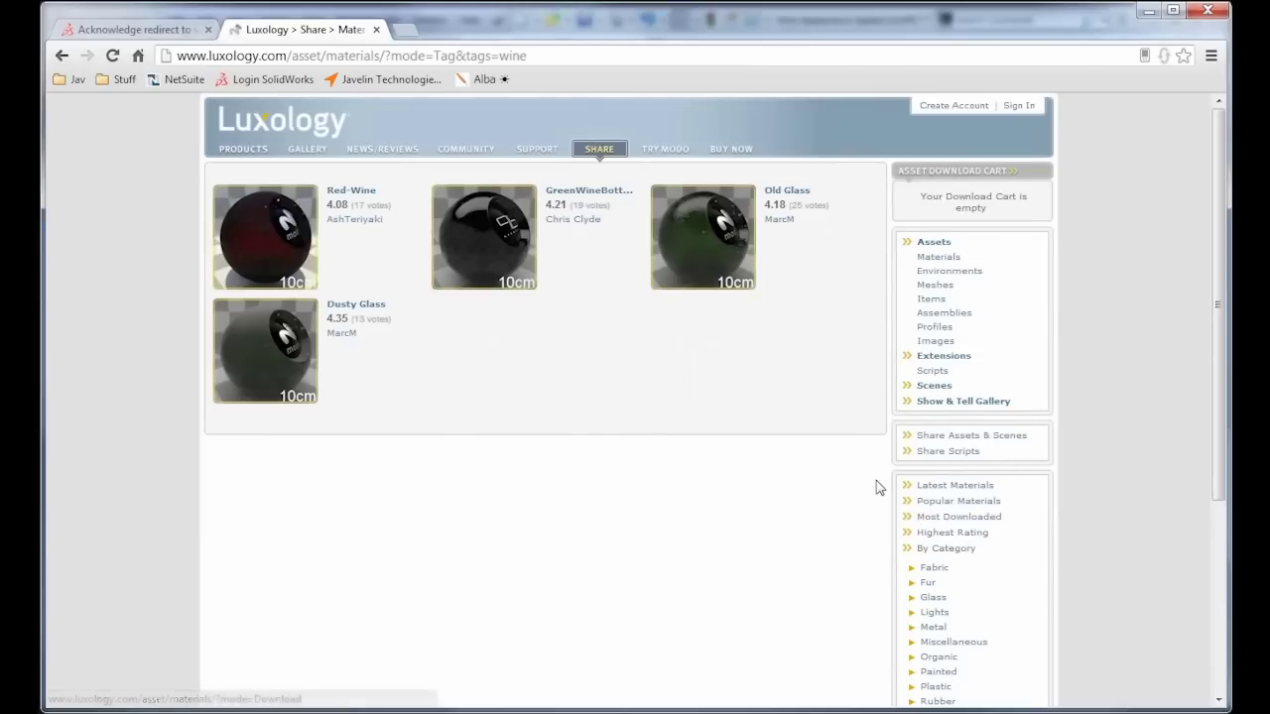
Step: Download the GreenWineBottleGlass and Red-Wine materials from the wine results
{"action": "left_click", "coordinate": [501, 235]}
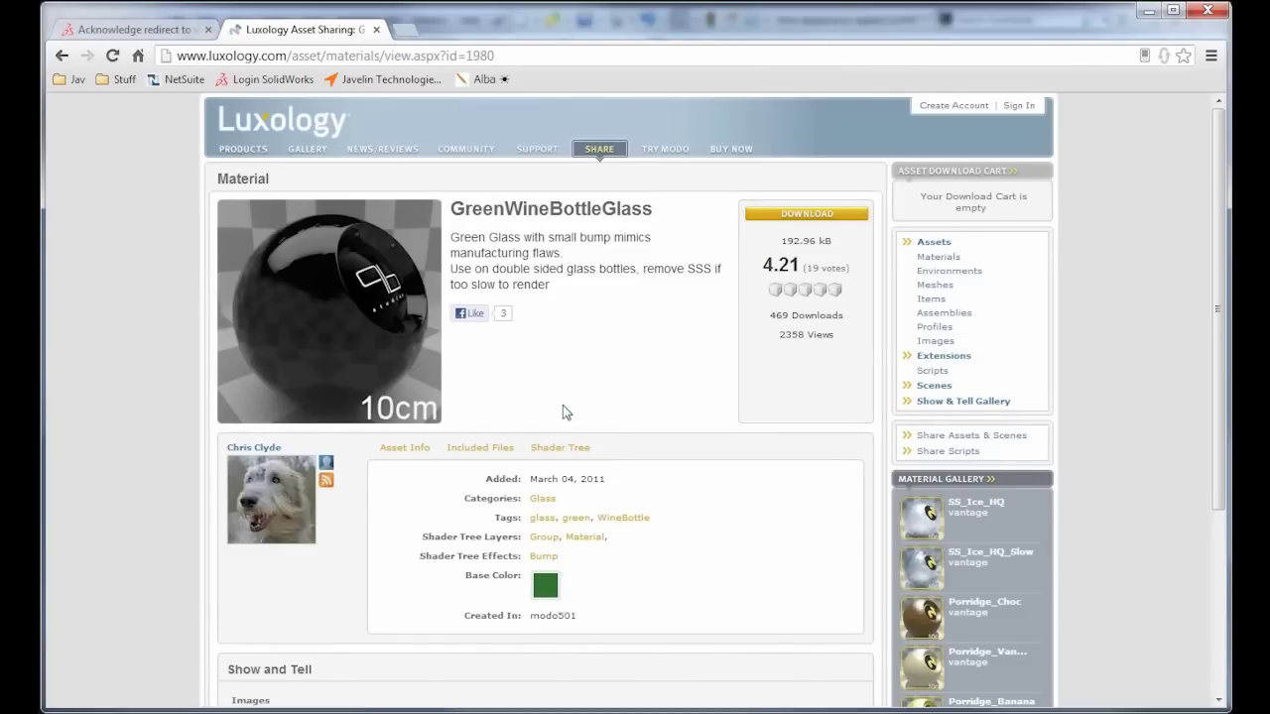
{"action": "left_click", "coordinate": [806, 216]}
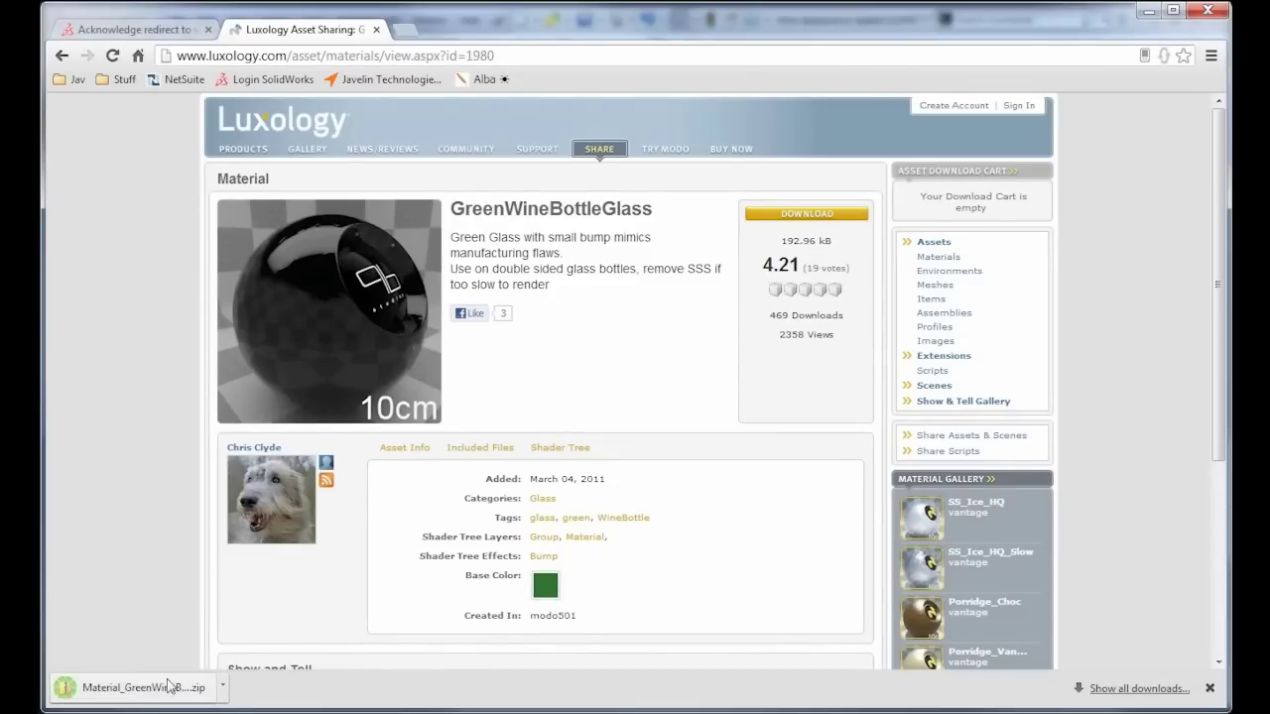
{"action": "key", "text": "alt+Left"}
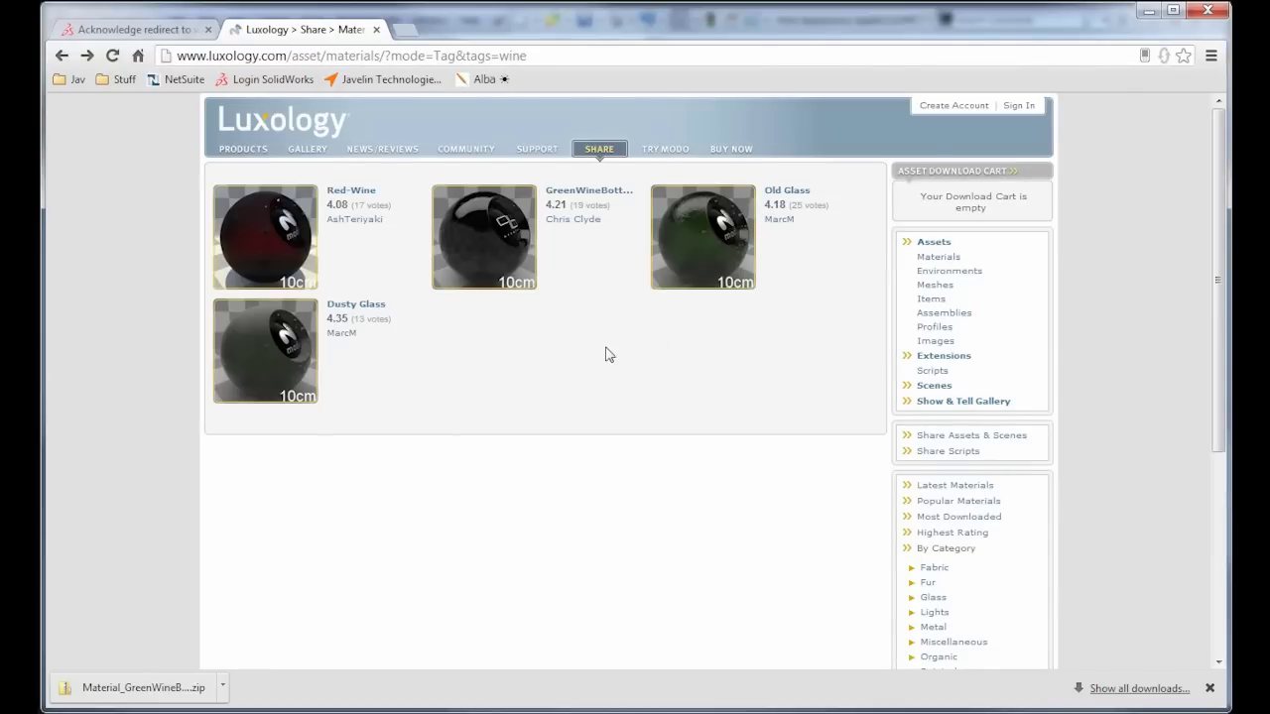
{"action": "left_click", "coordinate": [288, 235]}
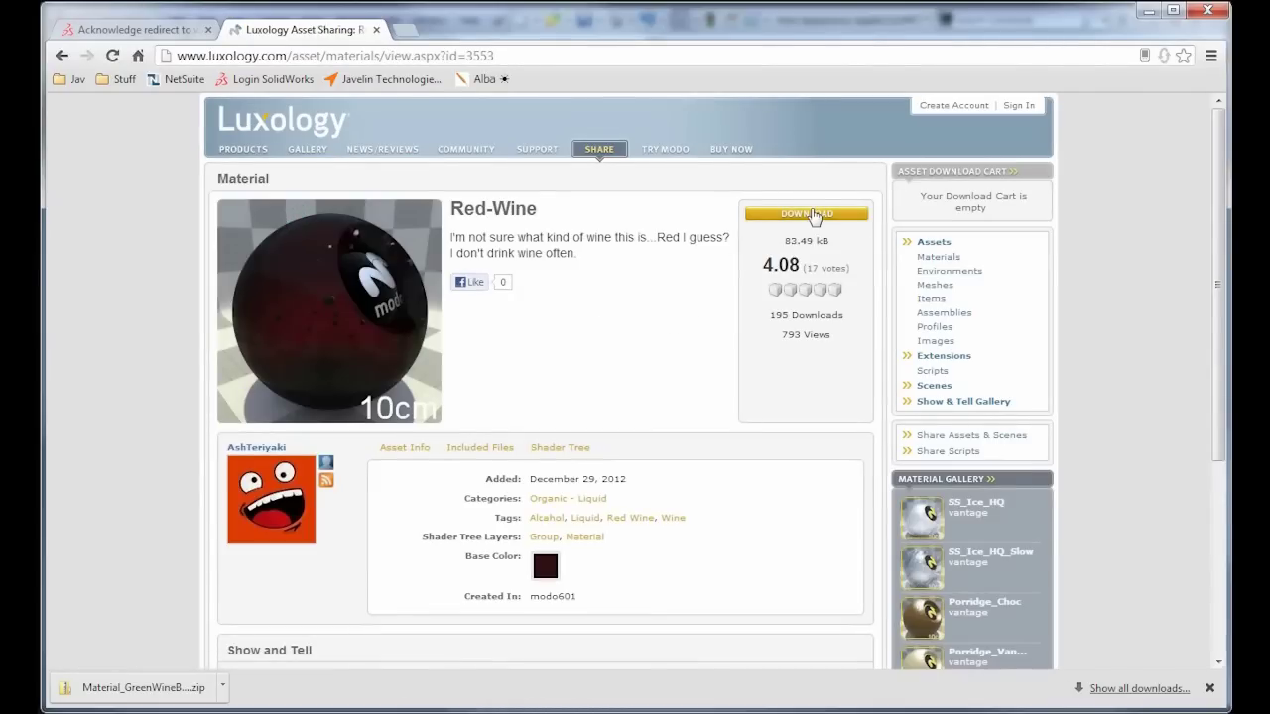
{"action": "left_click", "coordinate": [814, 214]}
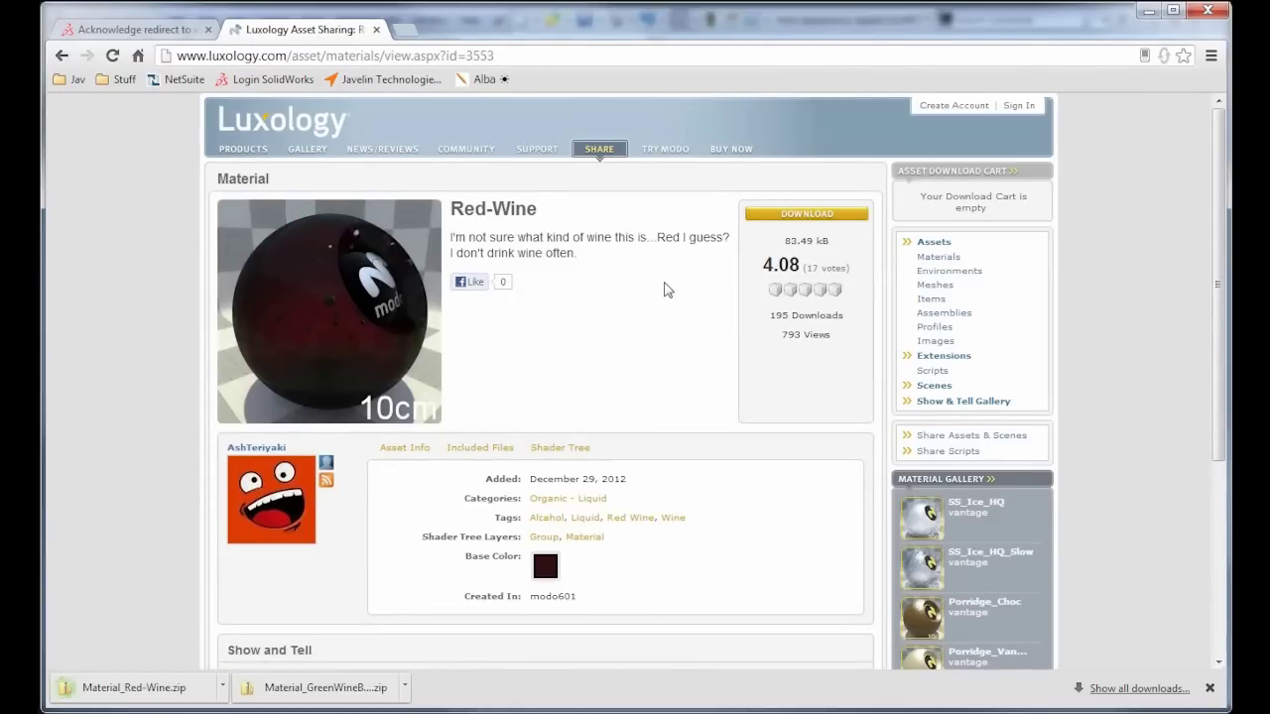
{"action": "key", "text": "alt+Left"}
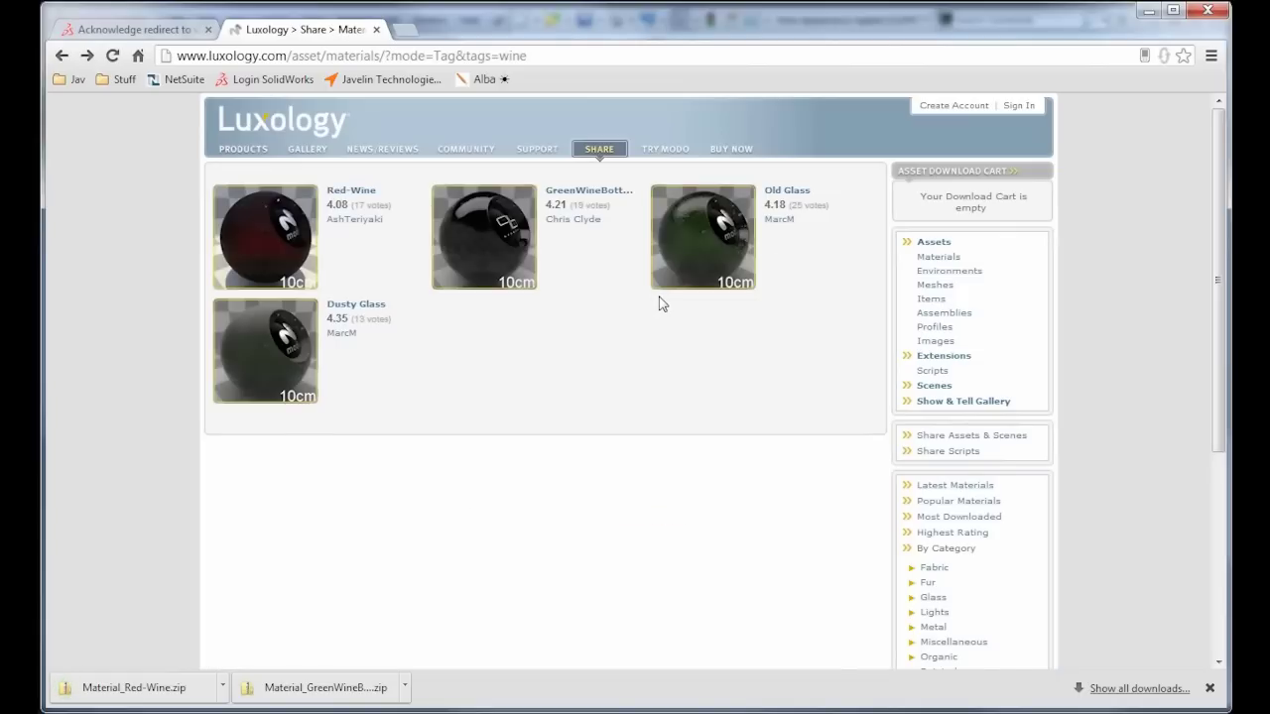
Step: Tag-search 'cork' and download the Corkboard_01 material
{"action": "scroll", "coordinate": [624, 354], "scroll_direction": "down", "scroll_amount": 4}
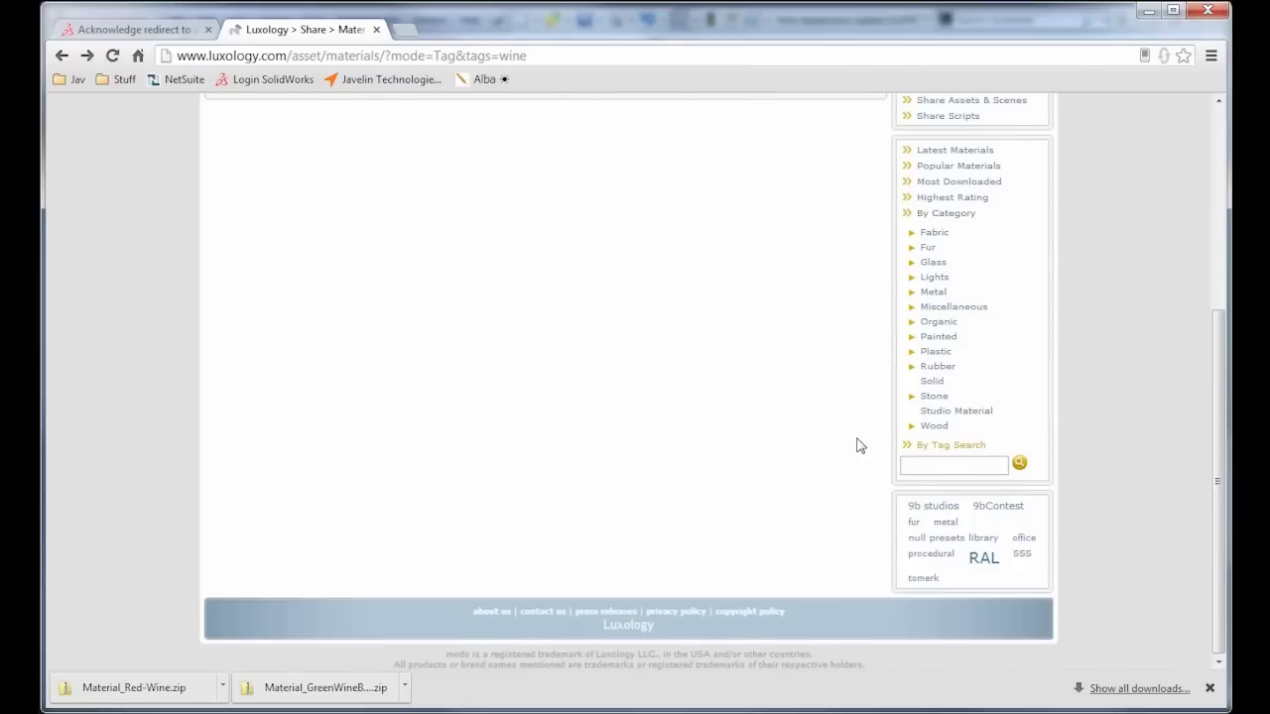
{"action": "left_click", "coordinate": [938, 467]}
{"action": "type", "text": "cork"}
{"action": "key", "text": "Return"}
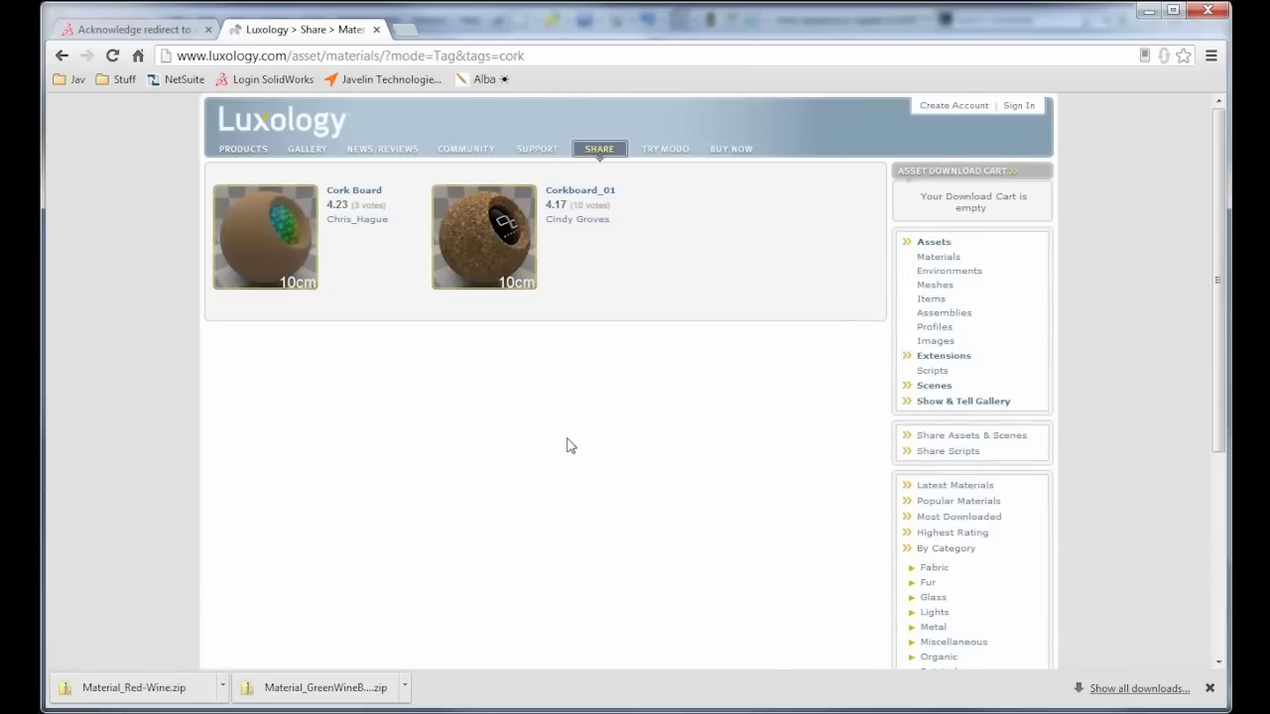
{"action": "left_click", "coordinate": [473, 257]}
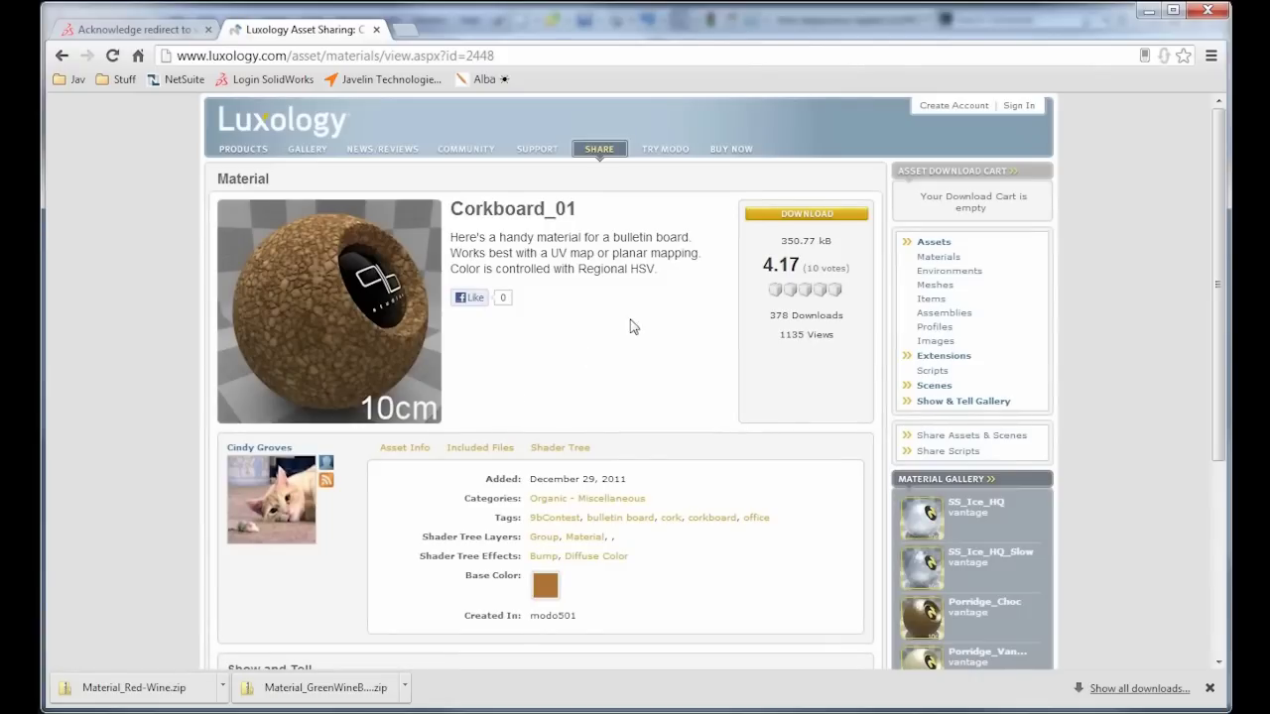
{"action": "left_click", "coordinate": [795, 215]}
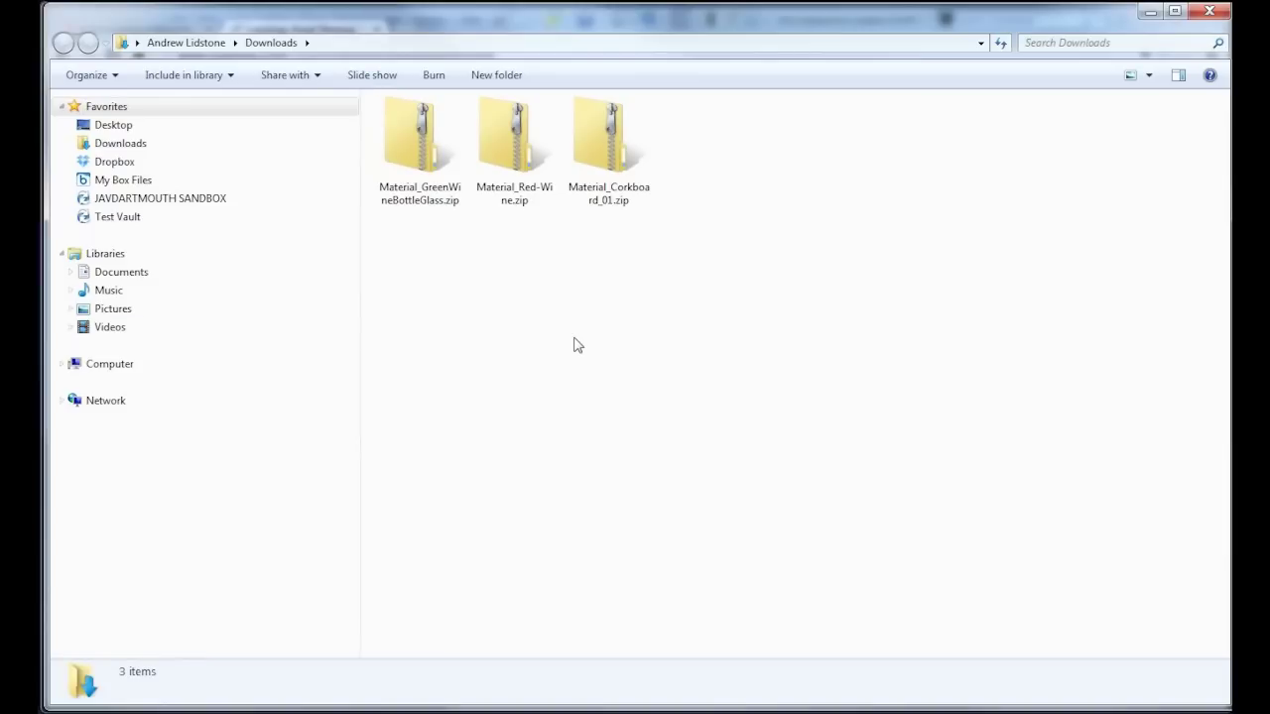
Step: Open the downloaded GreenWineBottleGlass zip and copy GreenWineBottleGlass.lxp
{"action": "double_click", "coordinate": [438, 200]}
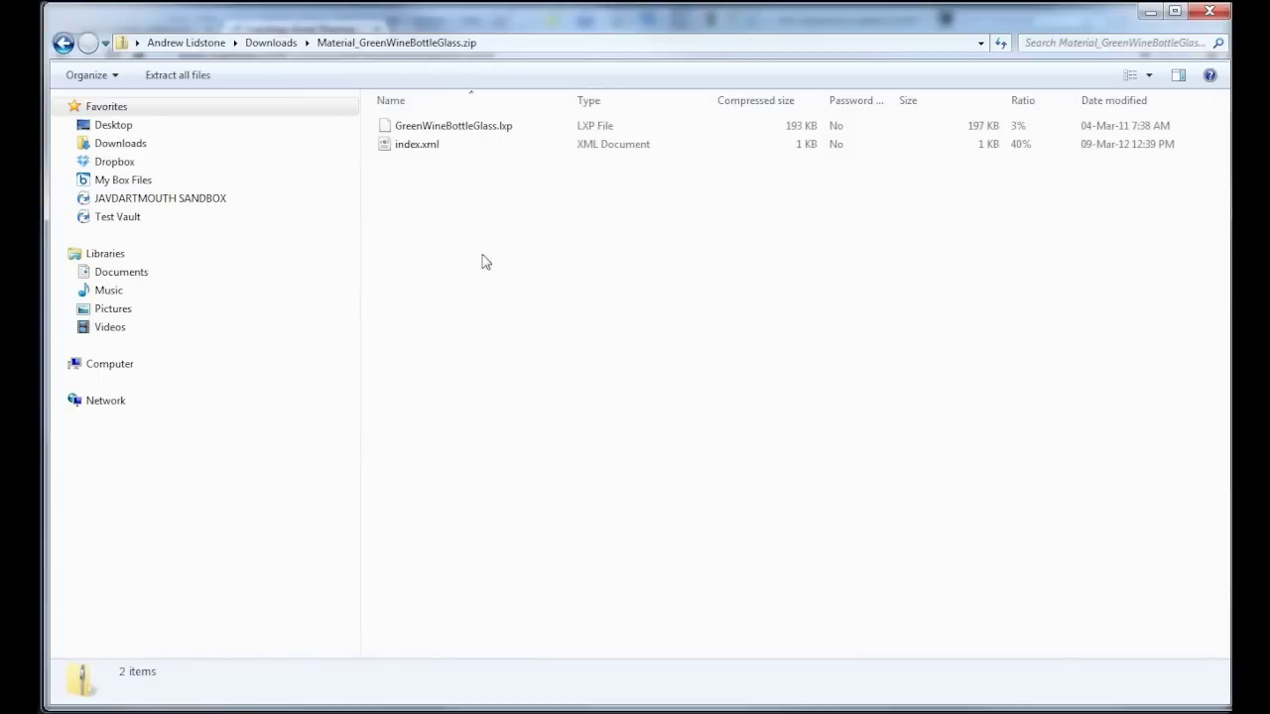
{"action": "left_click", "coordinate": [483, 127]}
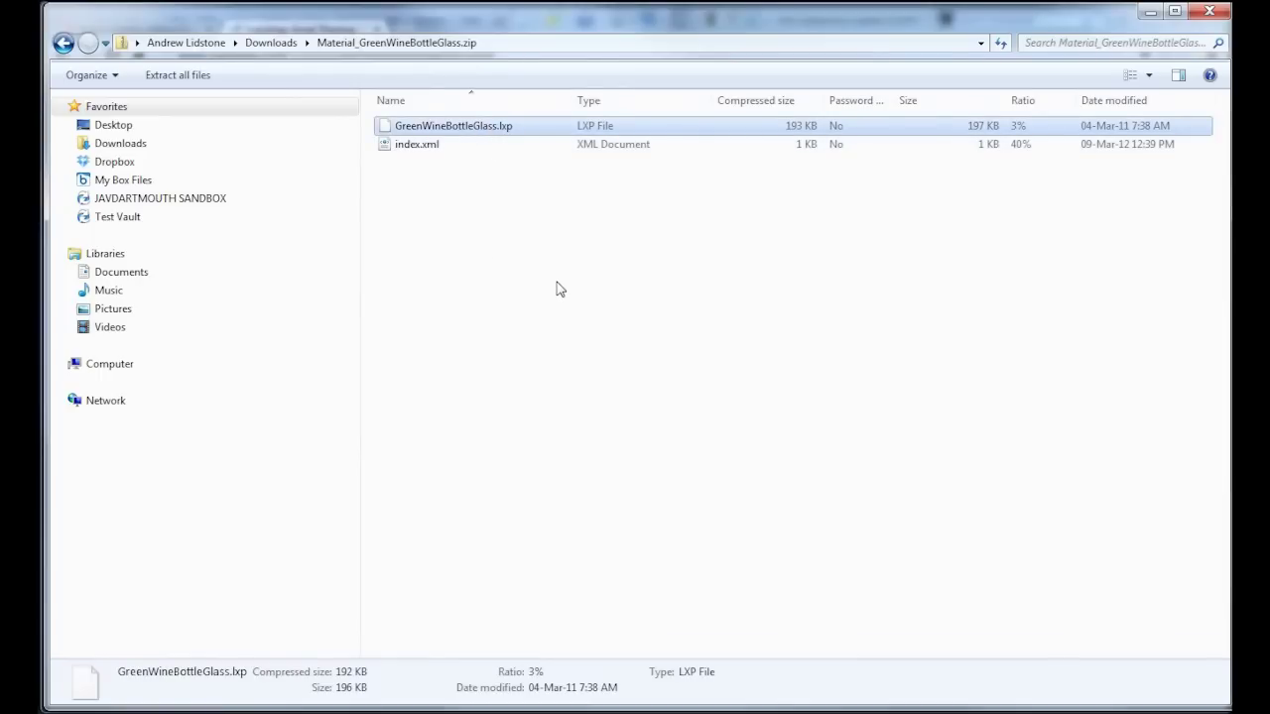
{"action": "right_click", "coordinate": [446, 126]}
{"action": "left_click", "coordinate": [486, 181]}
Step: Paste GreenWineBottleGlass.lxp into Documents > Custom Appearances
{"action": "key", "text": "alt+Tab"}
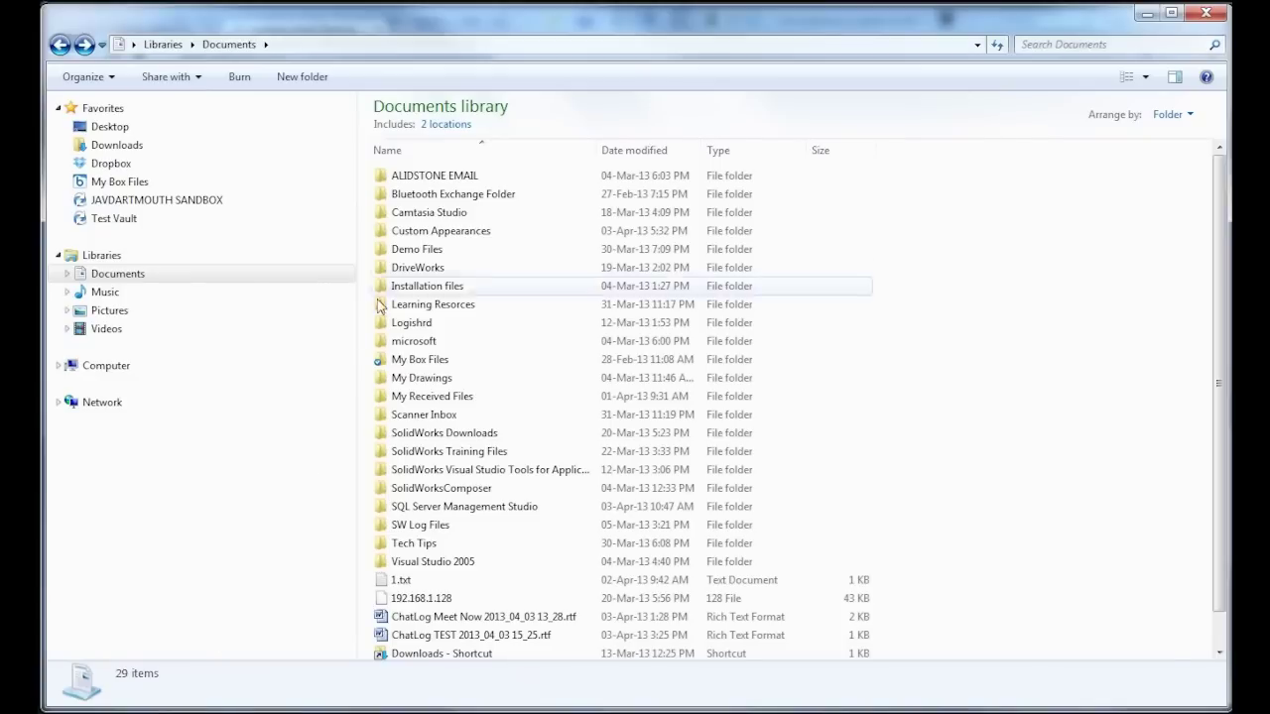
{"action": "double_click", "coordinate": [437, 236]}
{"action": "right_click", "coordinate": [446, 280]}
{"action": "left_click", "coordinate": [488, 397]}
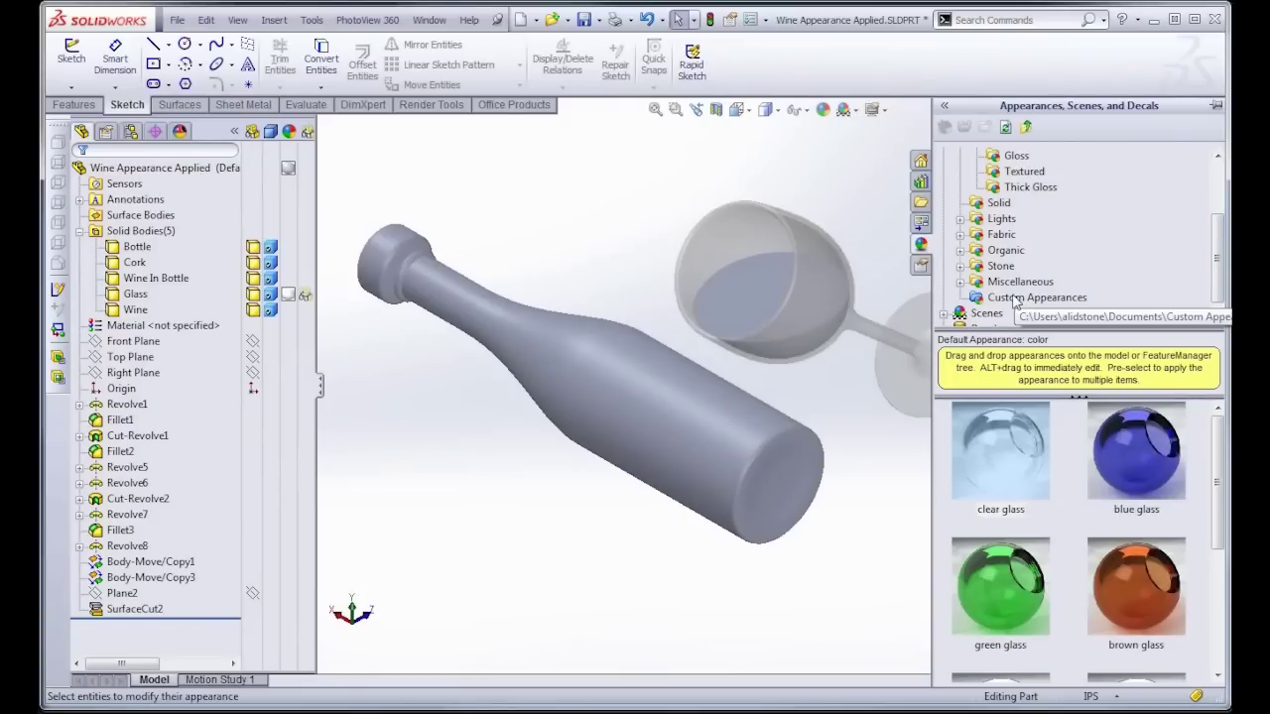
Step: Apply GreenWineBottleGlass from Custom Appearances to the Bottle body, accepting the Modo asset warning
{"action": "left_click", "coordinate": [1015, 299]}
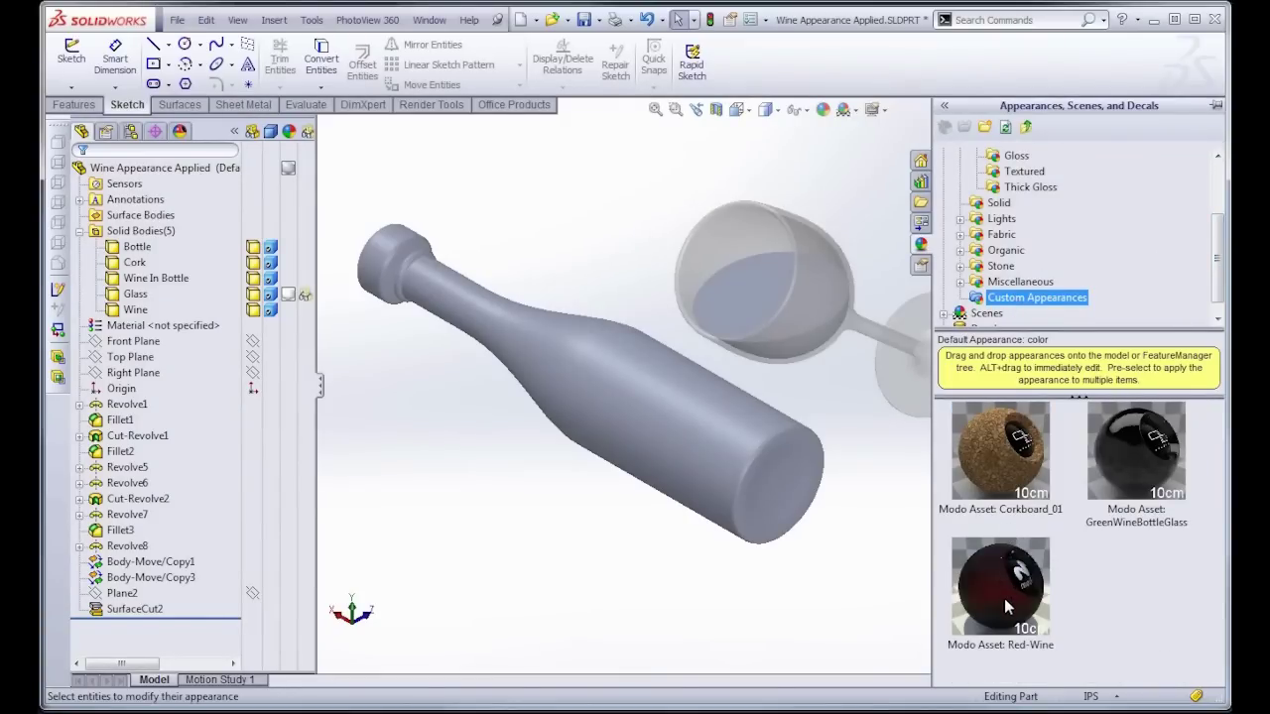
{"action": "left_click_drag", "start_coordinate": [1139, 466], "coordinate": [167, 247]}
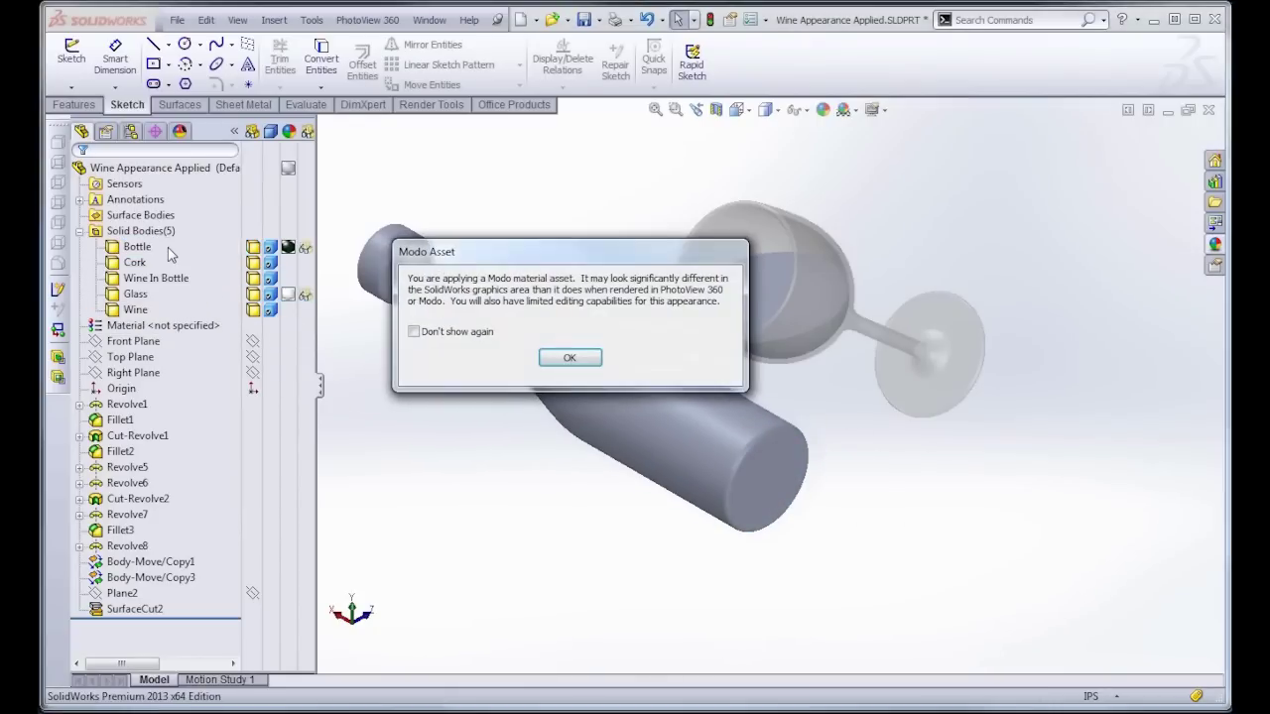
{"action": "left_click", "coordinate": [574, 357]}
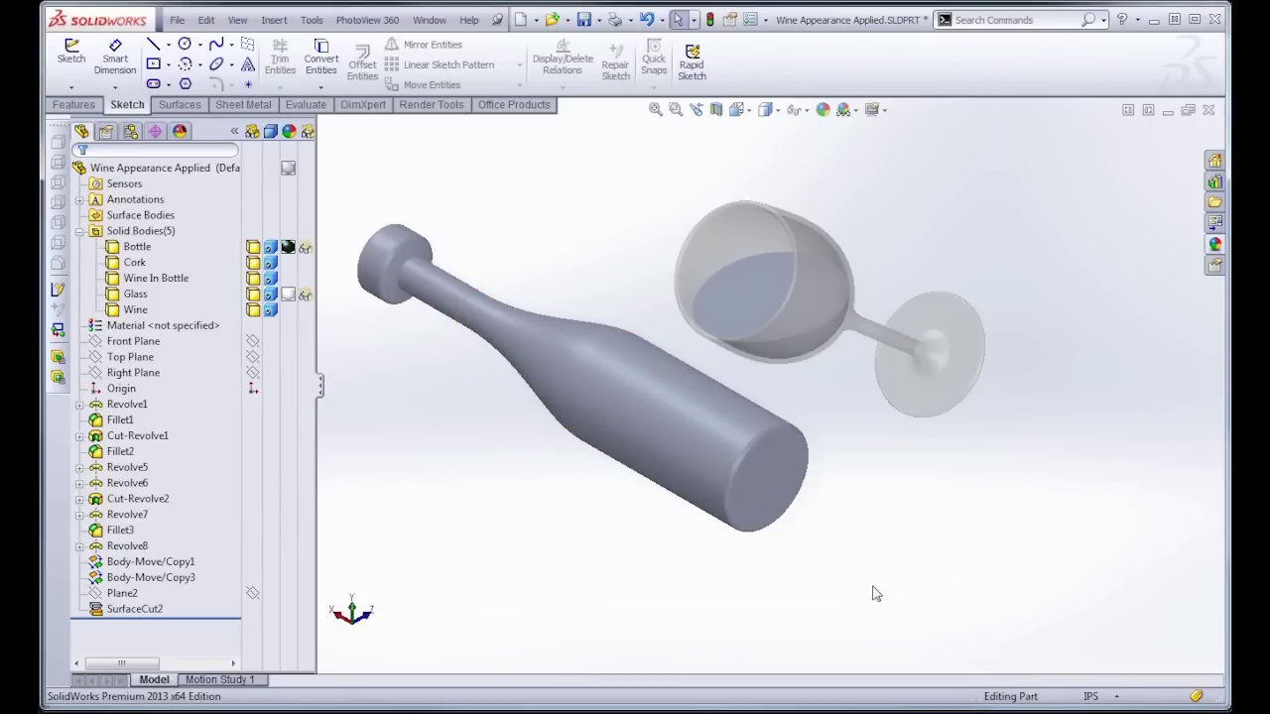
Step: Apply Red-Wine to the Wine body and turn off the Modo asset warning
{"action": "left_click", "coordinate": [1214, 246]}
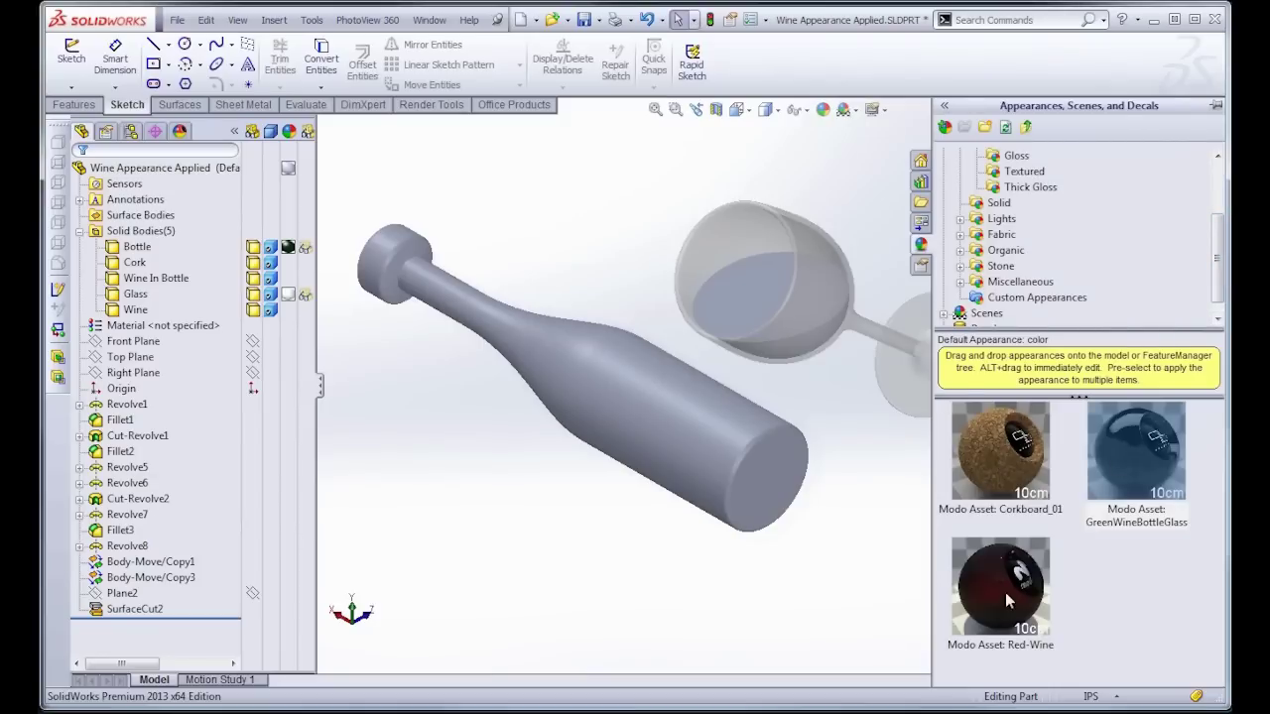
{"action": "left_click_drag", "start_coordinate": [1008, 601], "coordinate": [151, 316]}
{"action": "left_click", "coordinate": [427, 338]}
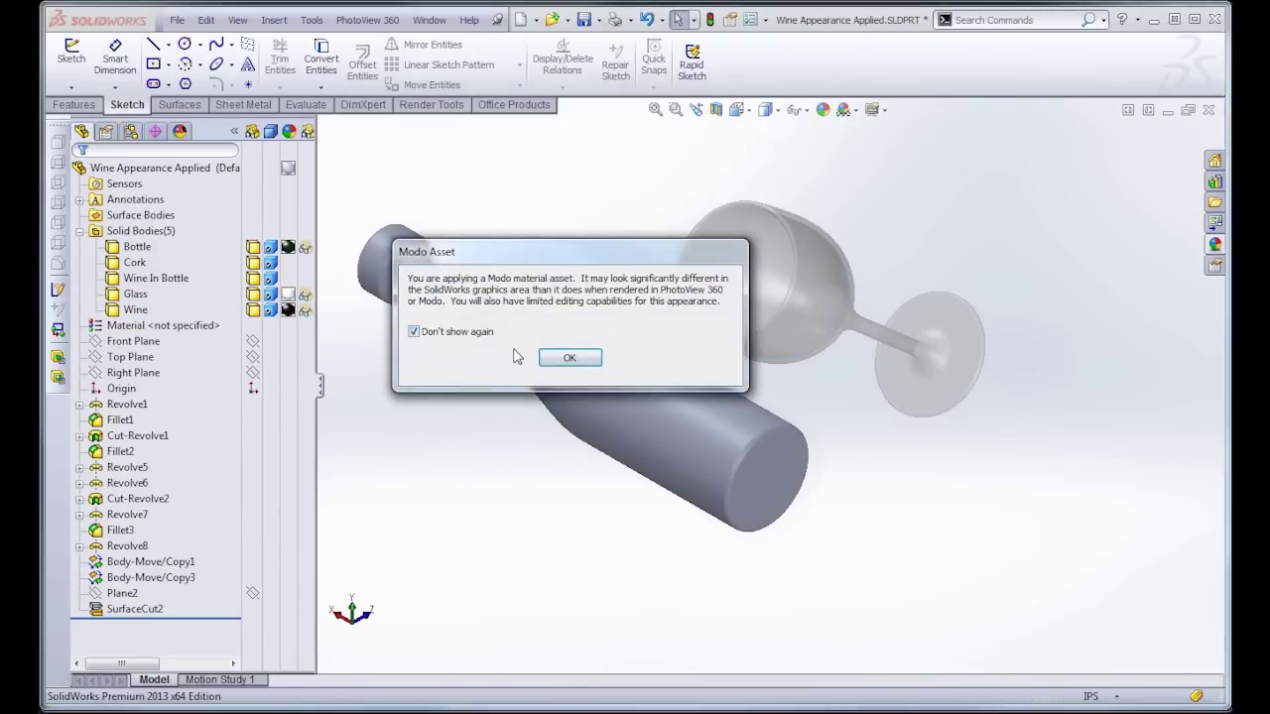
{"action": "left_click", "coordinate": [569, 357]}
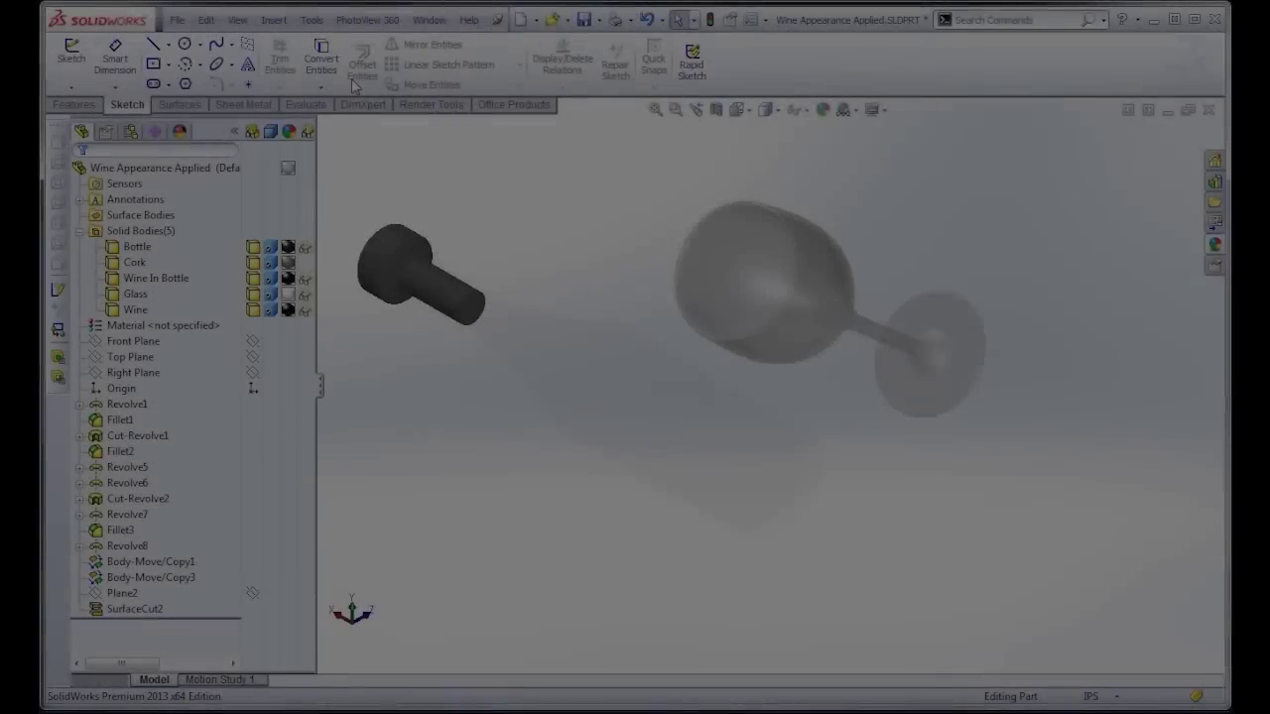
Step: Open the PhotoView 360 Preview Window to see the rendered bottle, cork and glass
{"action": "left_click", "coordinate": [367, 20]}
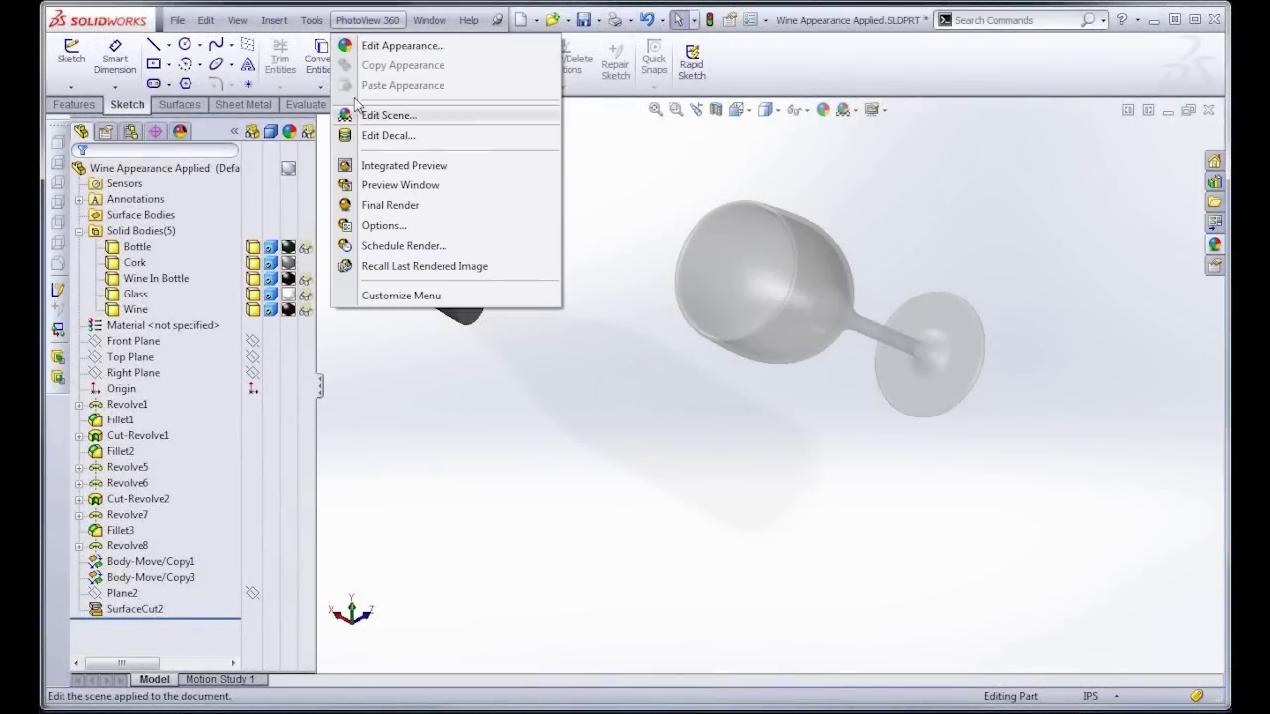
{"action": "left_click", "coordinate": [372, 185]}
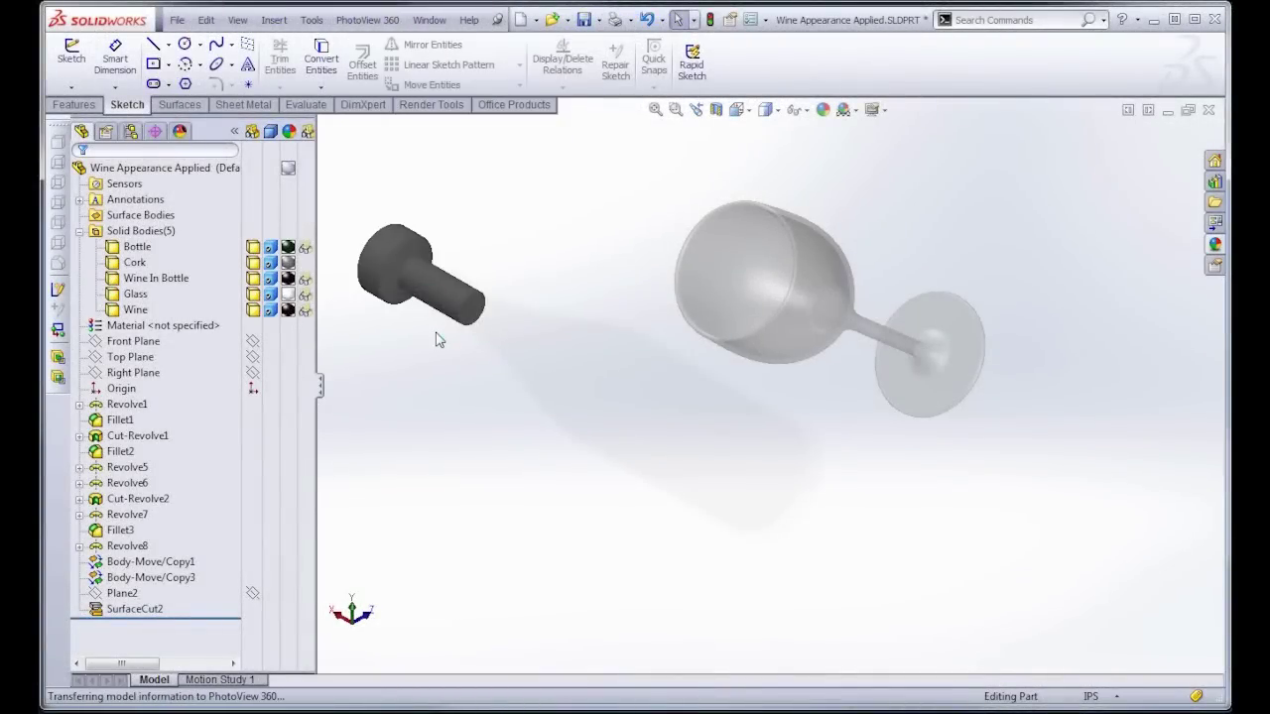